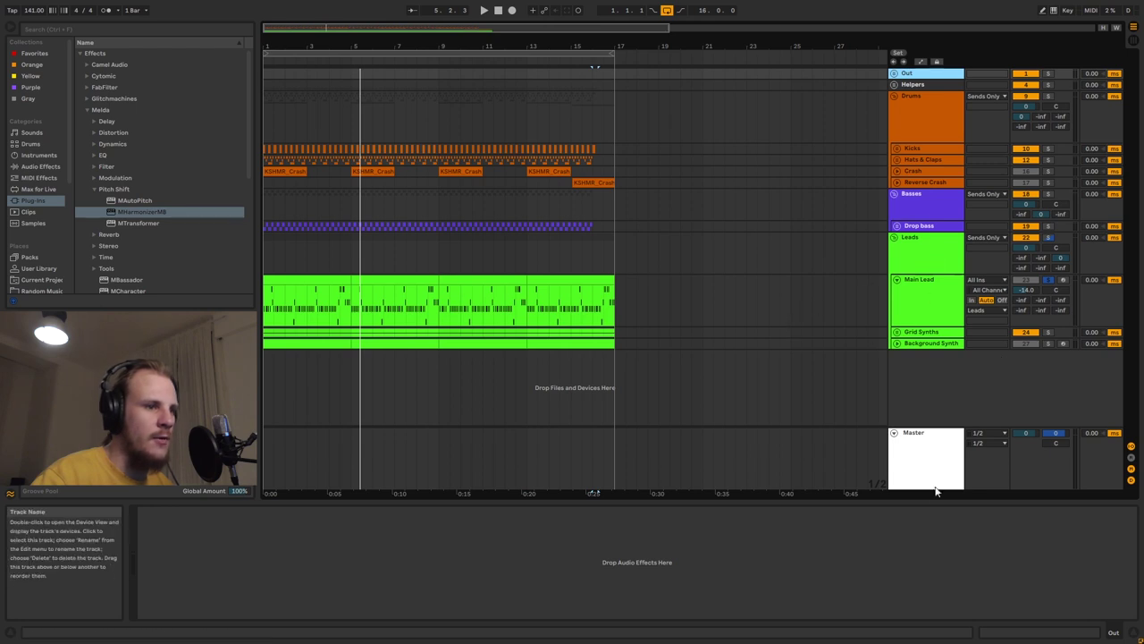
# - Collapse the Master track to a thin row in the Arrangement view
pyautogui.click(893, 434)
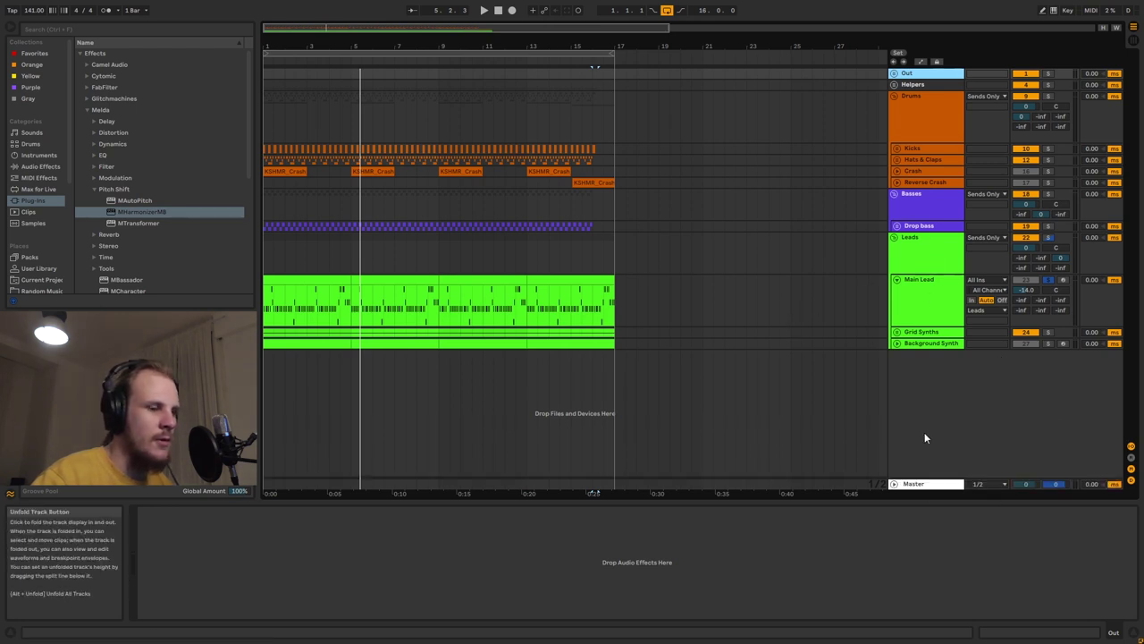
# - With the Drums group selected, reveal returns A Drums through F Vocals above Master, then select D Pads
pyautogui.click(934, 261)
pyautogui.click(990, 213)
pyautogui.click(930, 116)
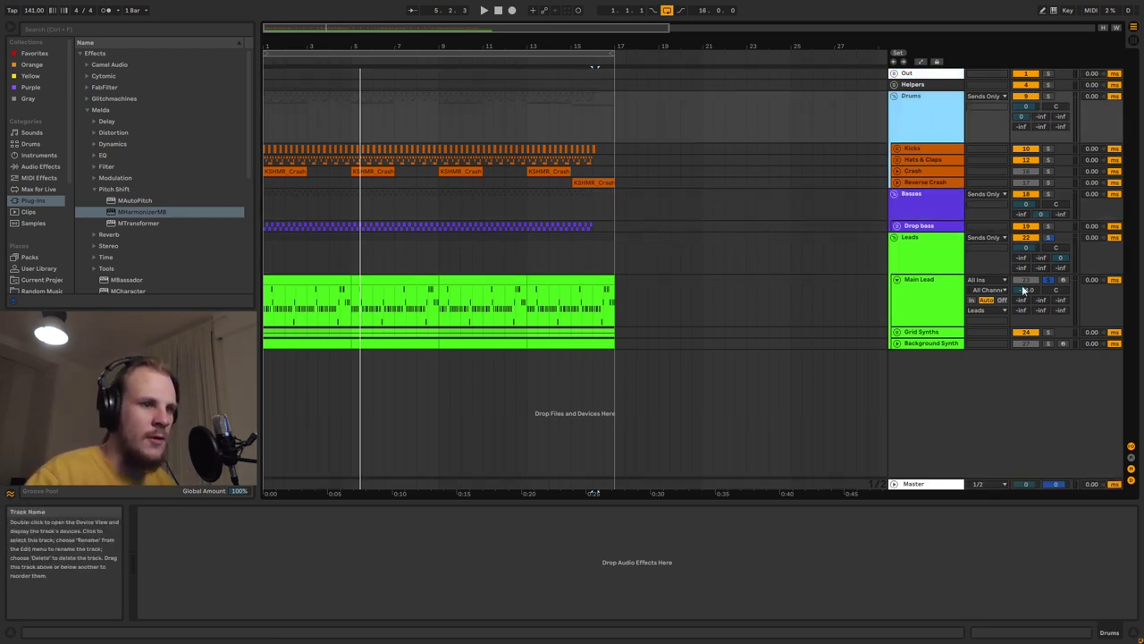
pyautogui.click(1131, 455)
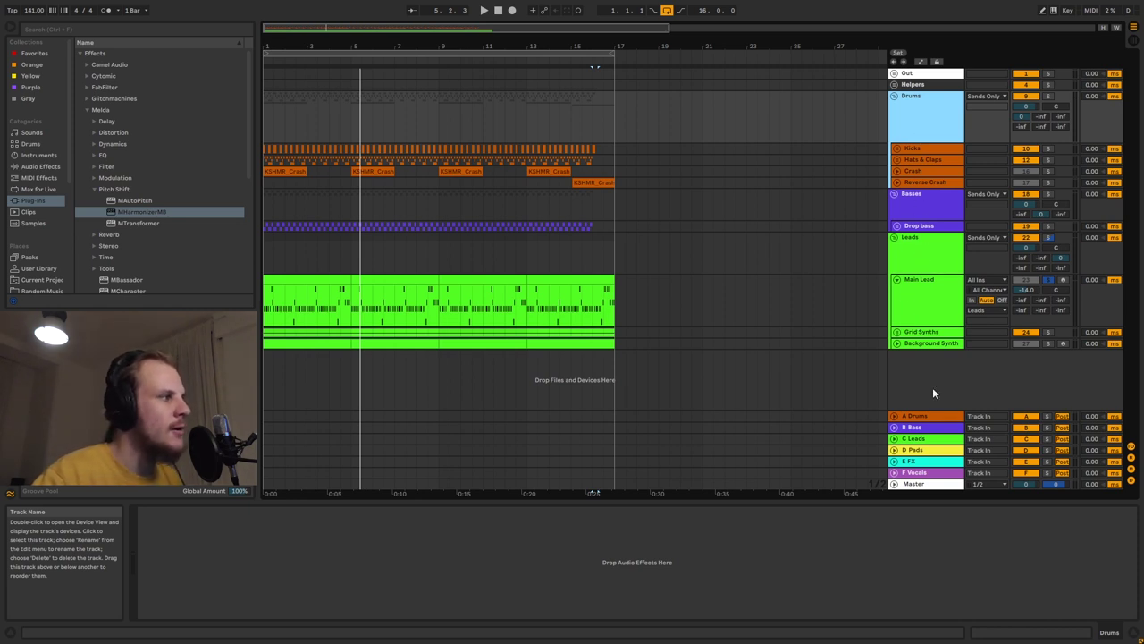
pyautogui.click(918, 451)
# - Delete the D Pads, E FX and F Vocals return tracks
pyautogui.click(921, 462)
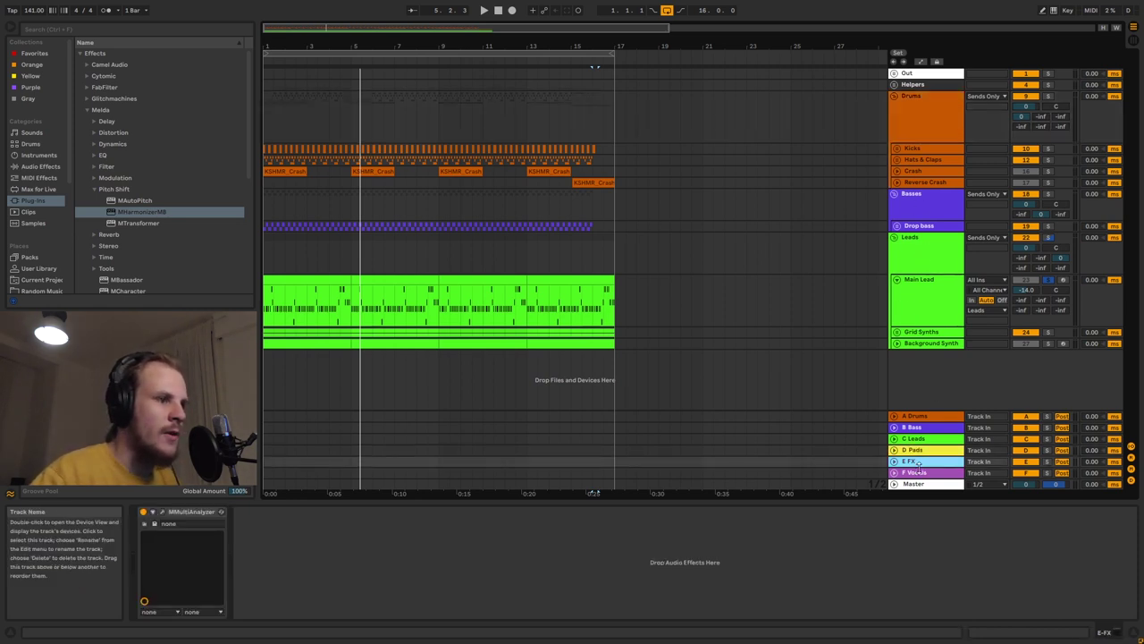
pyautogui.click(919, 473)
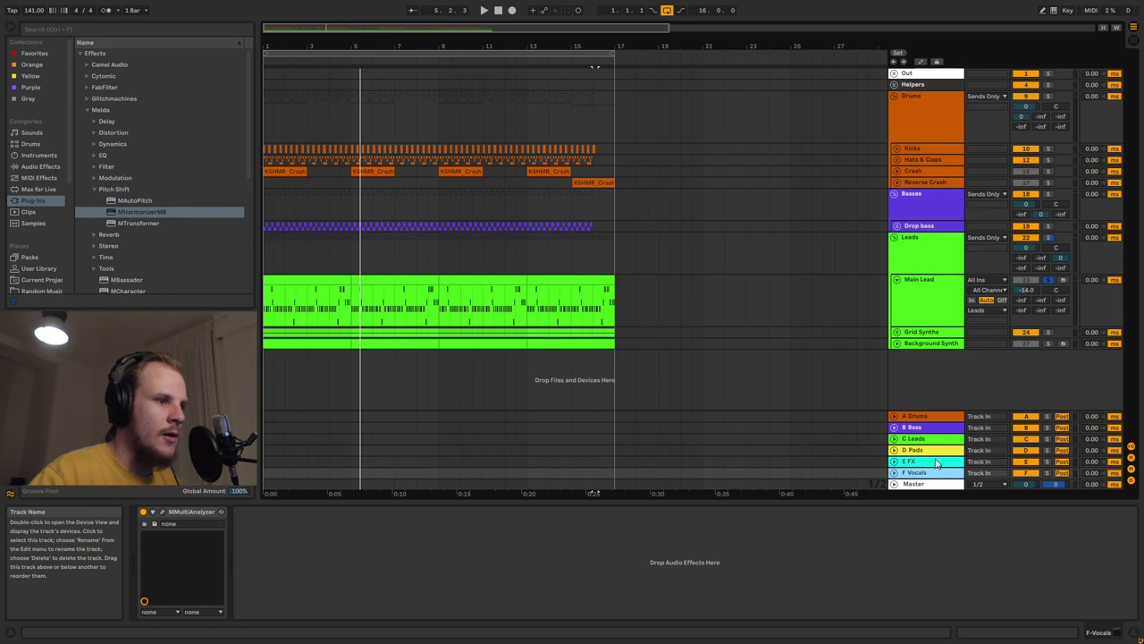
pyautogui.click(266, 240)
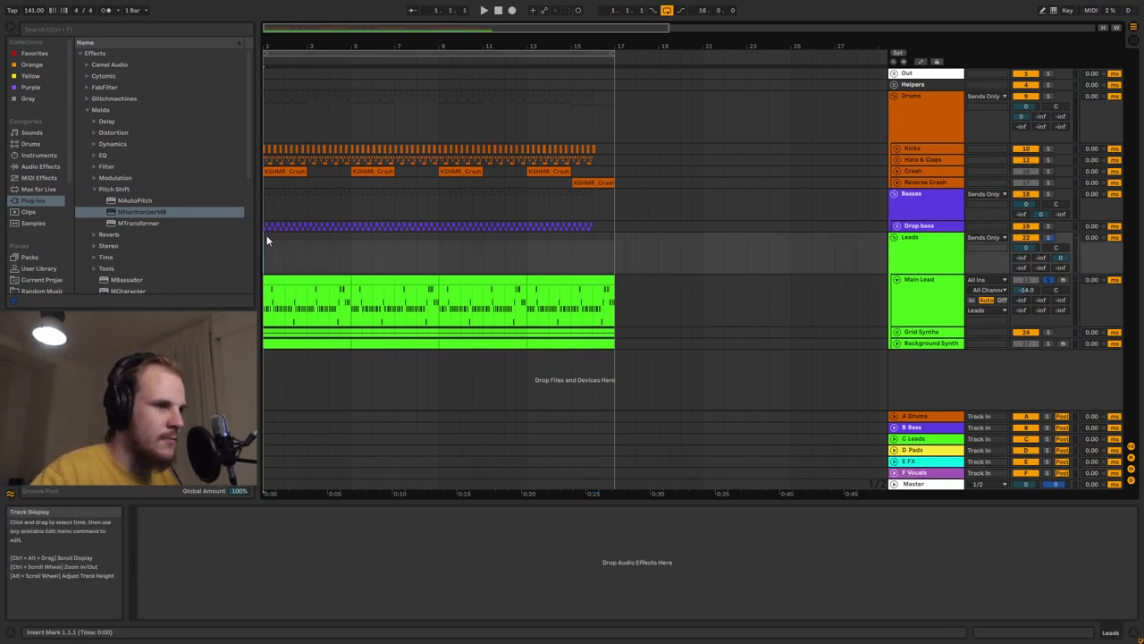
pyautogui.click(916, 449)
pyautogui.keyDown('shift'); pyautogui.click(913, 474); pyautogui.keyUp('shift')
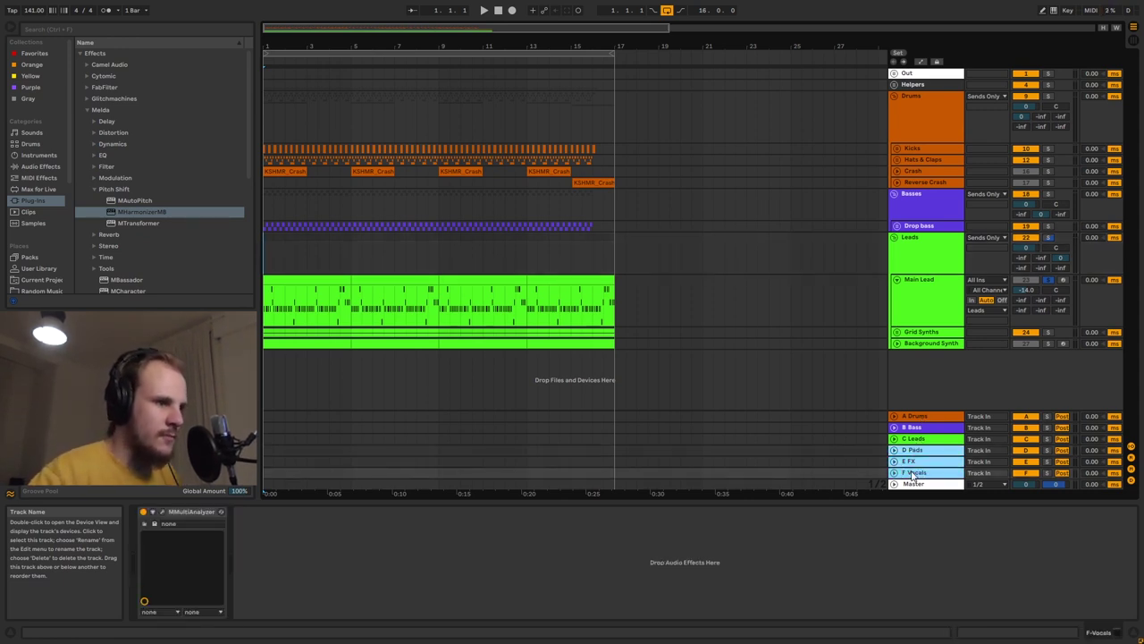
pyautogui.press('Delete')
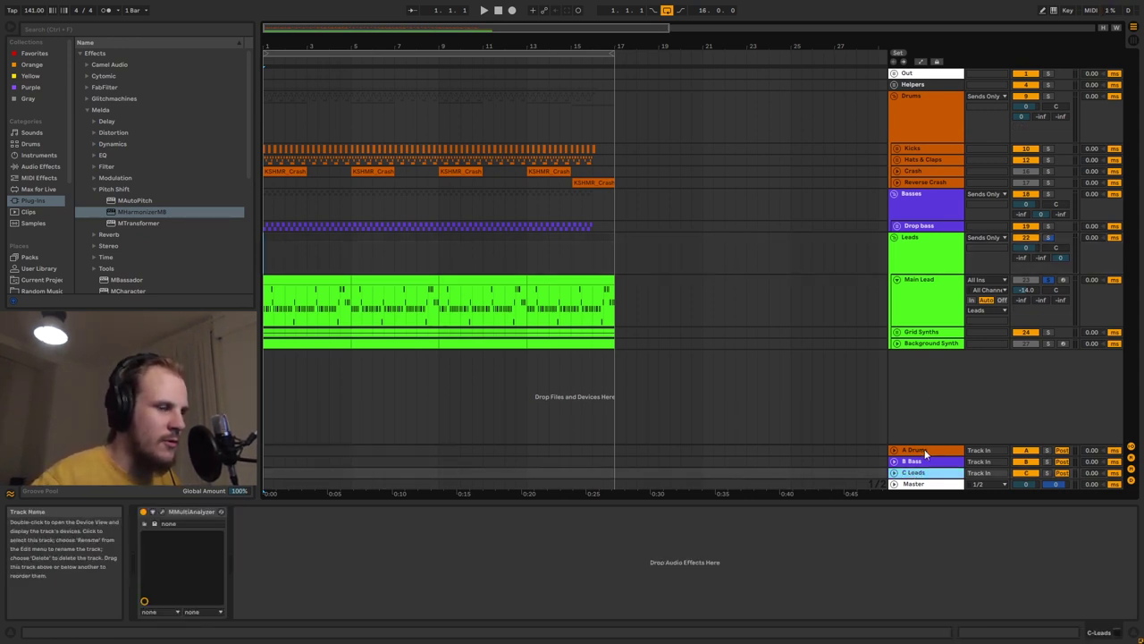
# - Select the A Drums return and open its MMultiAnalyzer plug-in window
pyautogui.click(926, 451)
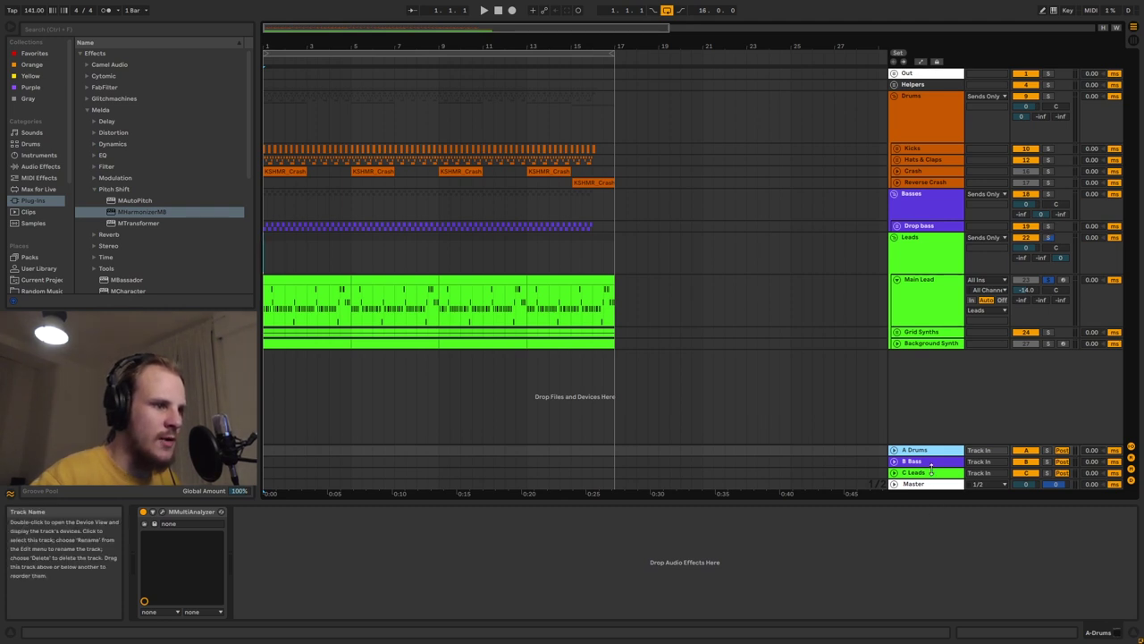
pyautogui.press('Down')
pyautogui.press('Down')
pyautogui.click(926, 131)
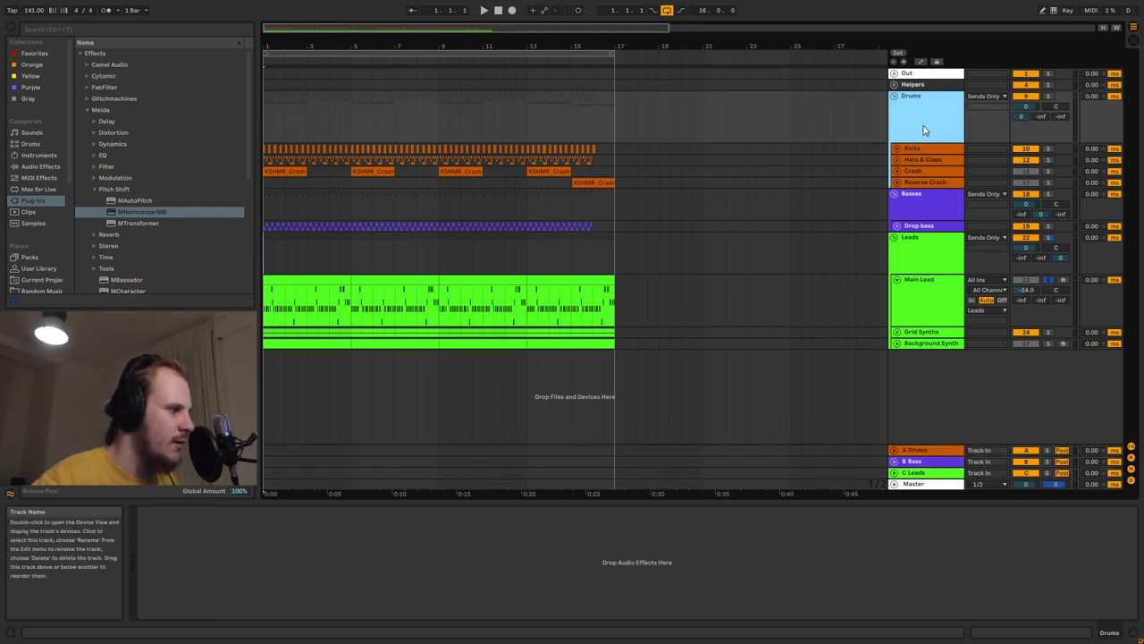
pyautogui.click(928, 196)
pyautogui.click(927, 246)
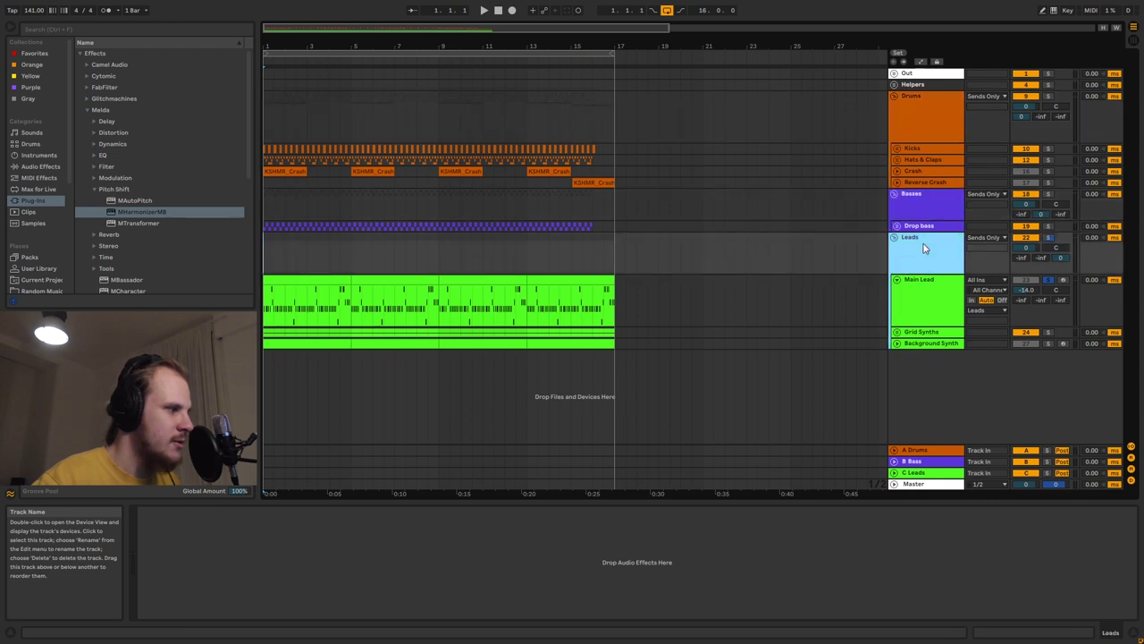
pyautogui.click(927, 451)
pyautogui.press('Down')
pyautogui.press('Down')
pyautogui.press('Up')
pyautogui.press('Up')
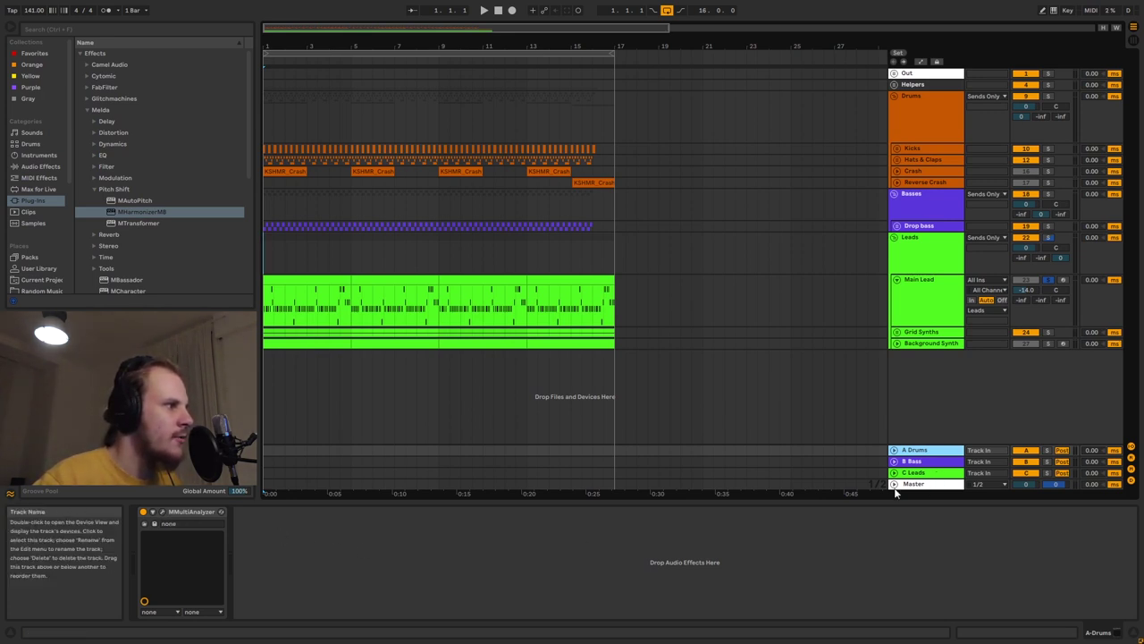
pyautogui.click(161, 512)
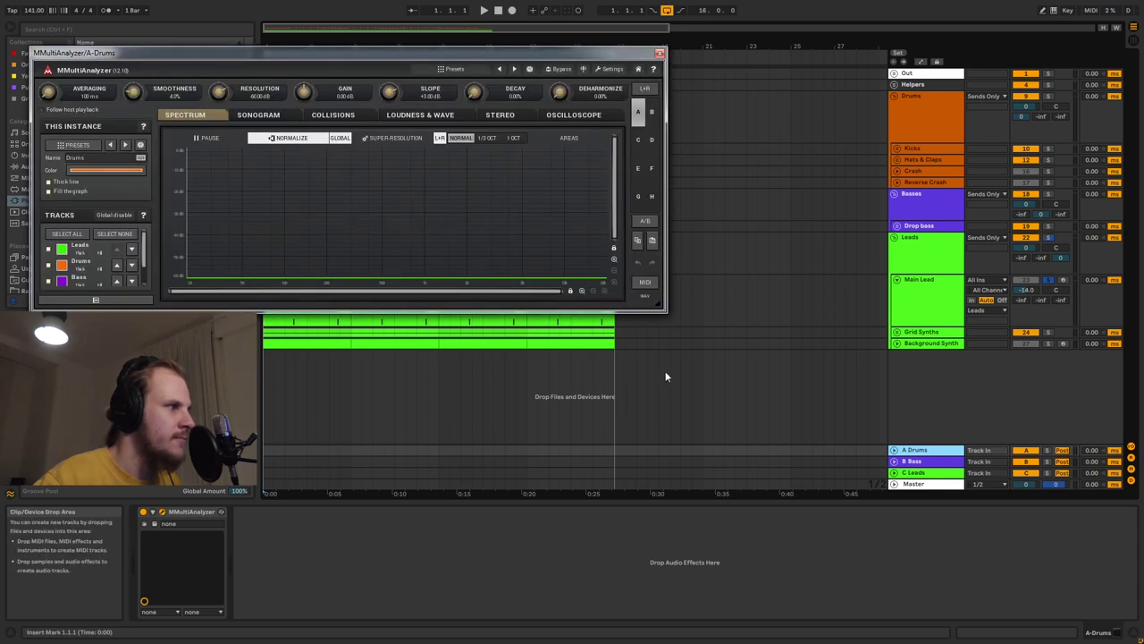
# - Enlarge and reposition the analyzer, move Drums above Leads in its tracks list, and collapse Pitch Shift
pyautogui.moveTo(663, 309); pyautogui.dragTo(767, 396)
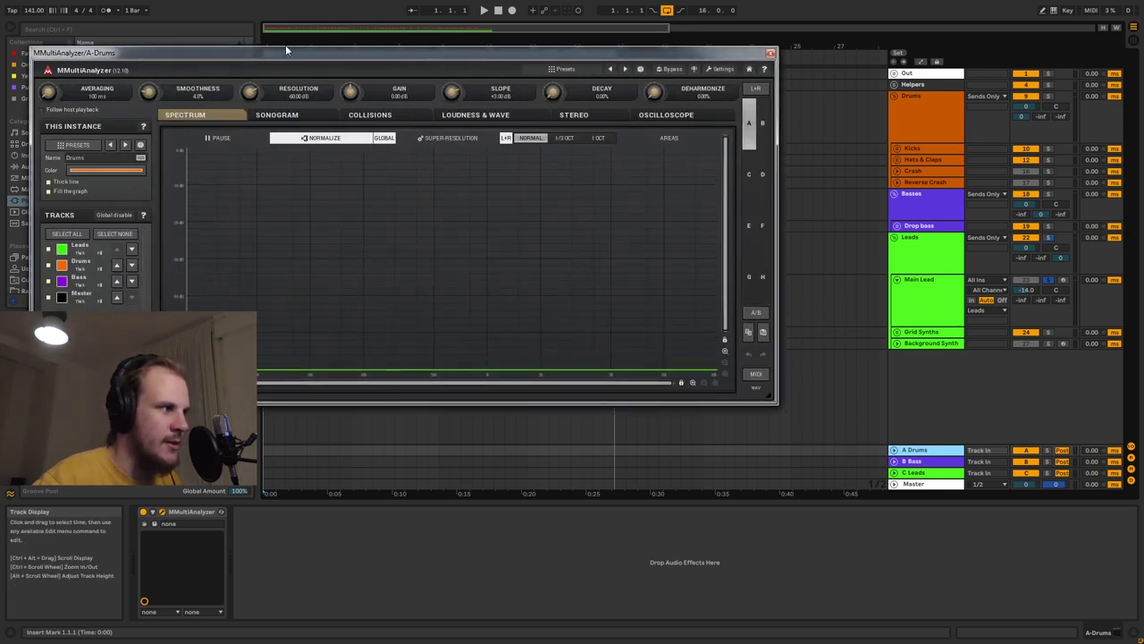
pyautogui.moveTo(285, 52); pyautogui.dragTo(536, 66)
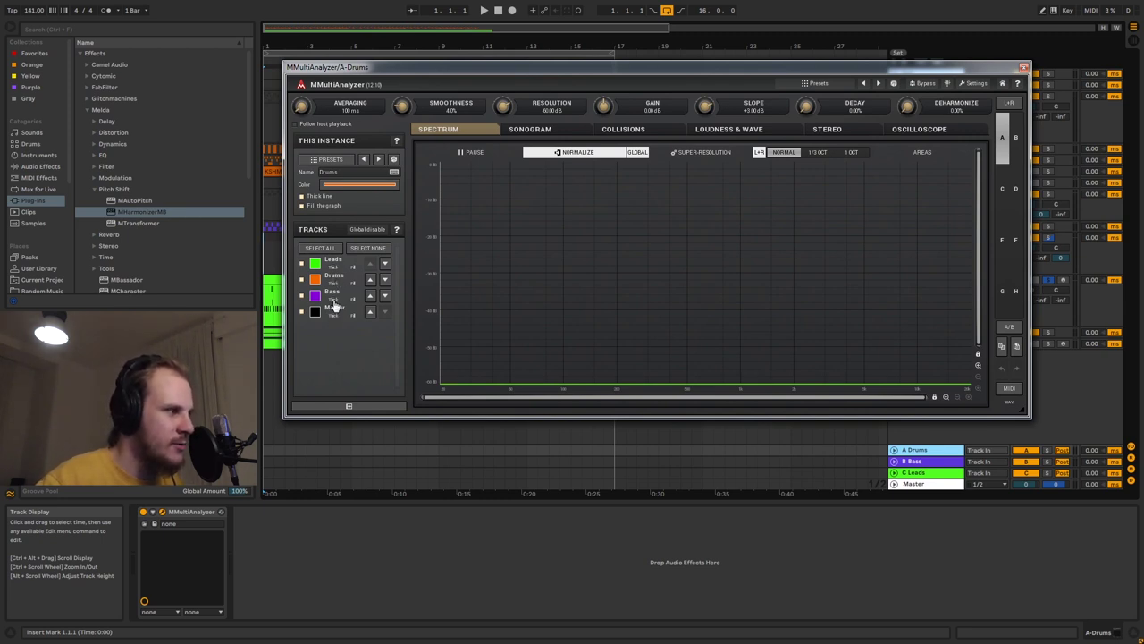
pyautogui.click(370, 279)
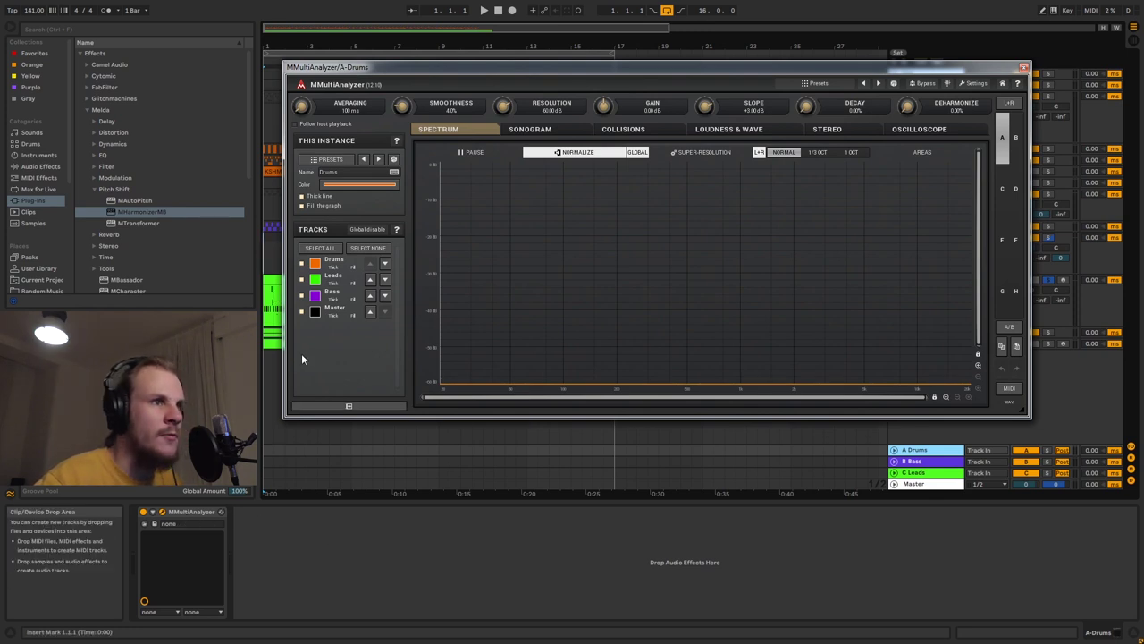
pyautogui.click(93, 188)
# - Expand the Tools plug-in folder in the browser and close the analyzer window
pyautogui.click(95, 235)
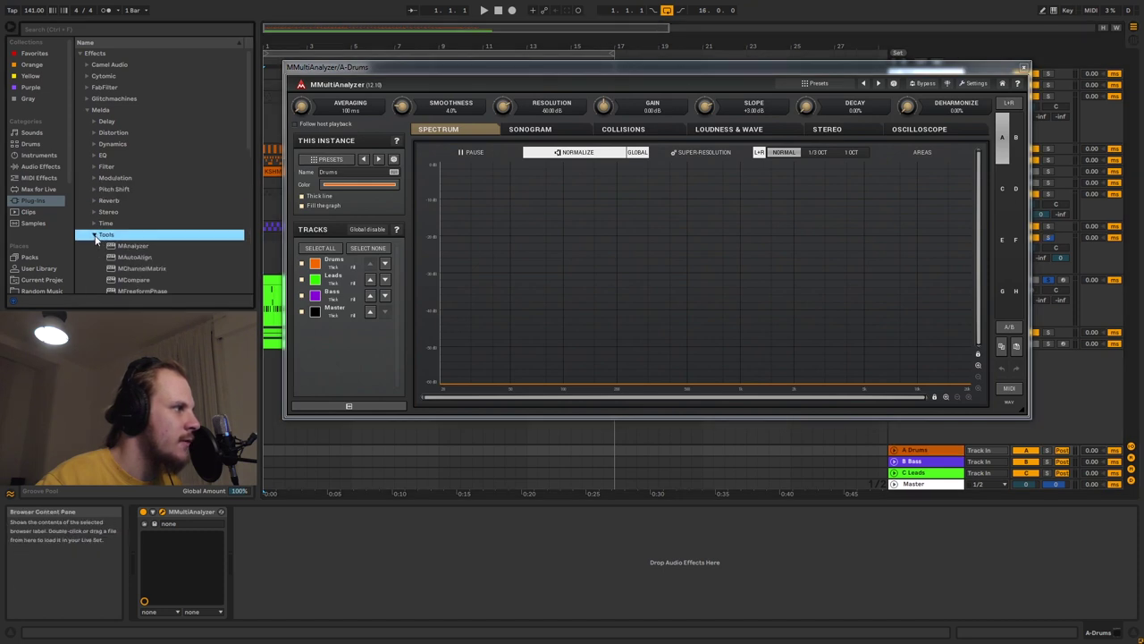
pyautogui.scroll(-3, 160, 264)
pyautogui.scroll(-1, 159, 264)
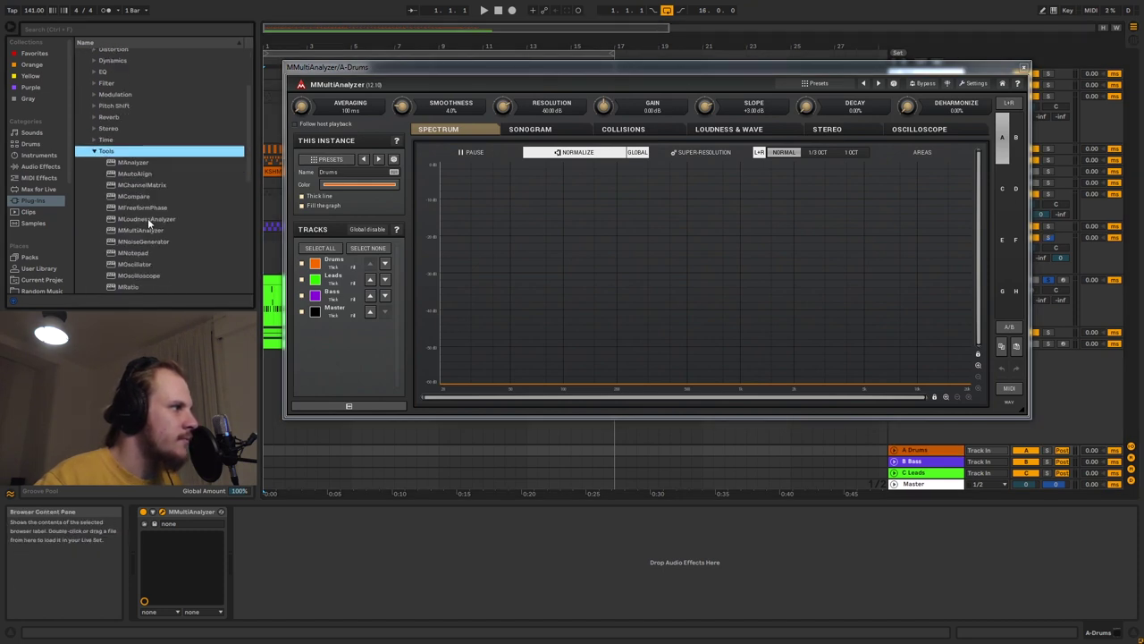
pyautogui.click(1023, 67)
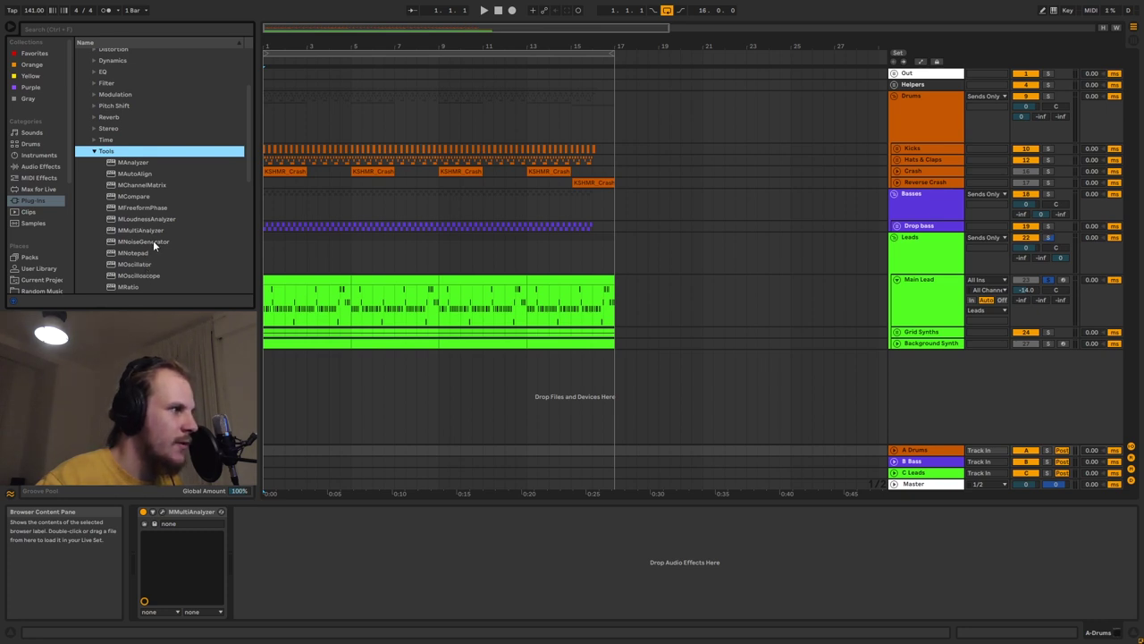
# - Add a second MMultiAnalyzer to the A Drums return, then delete the duplicate
pyautogui.scroll(-4, 137, 211)
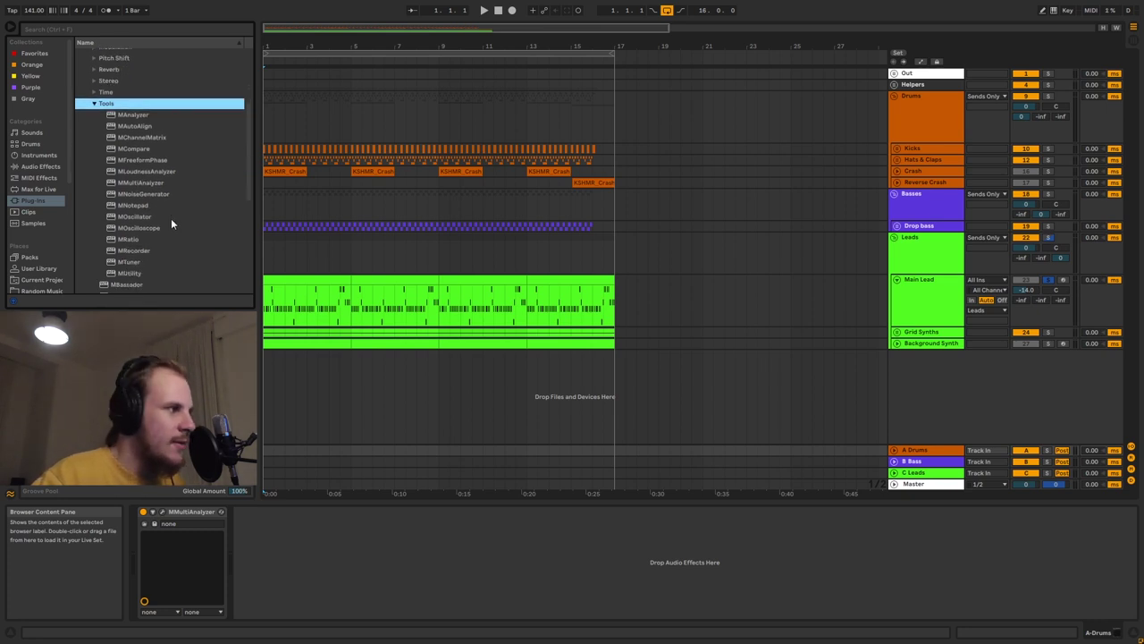
pyautogui.moveTo(139, 183); pyautogui.dragTo(469, 545)
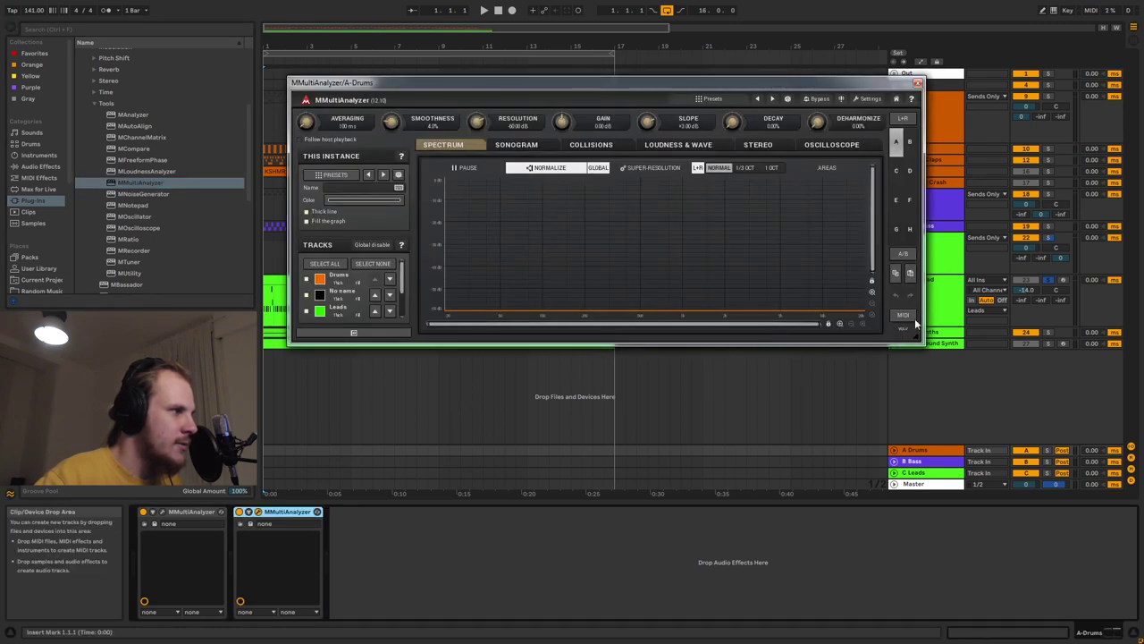
pyautogui.moveTo(916, 338); pyautogui.dragTo(945, 430)
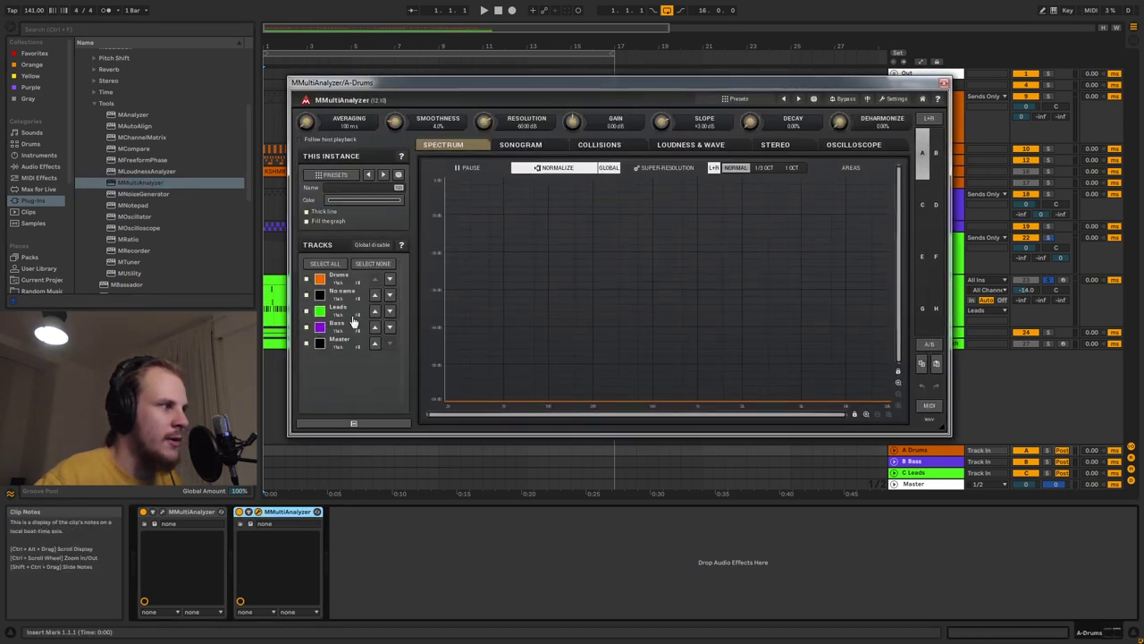
pyautogui.click(284, 520)
pyautogui.press('Delete')
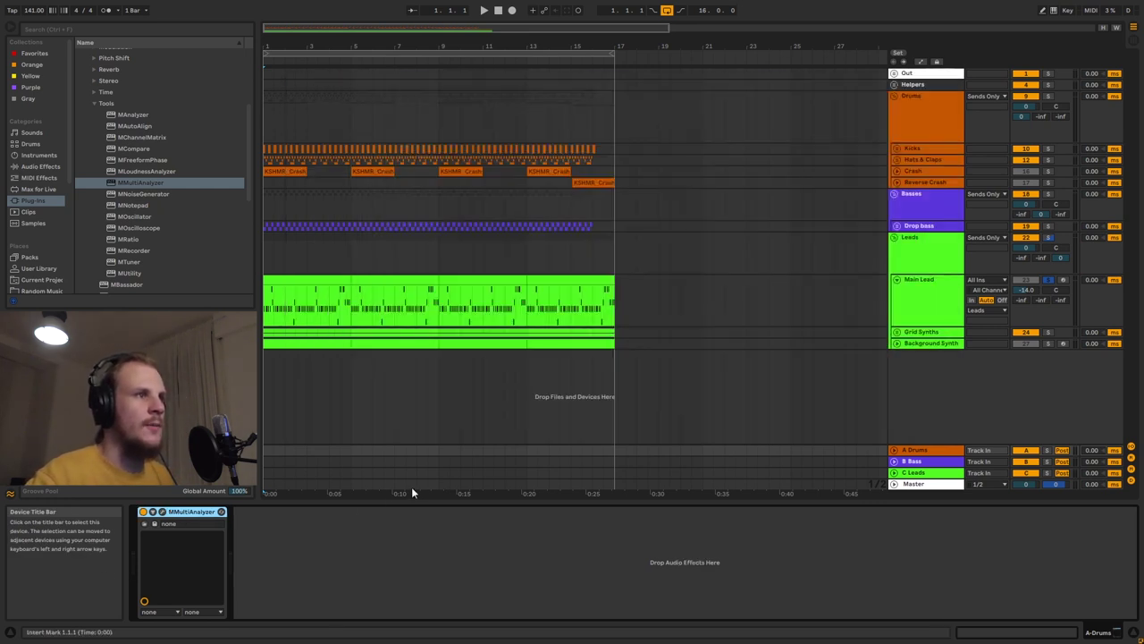
# - Reopen the A Drums MMultiAnalyzer, shift it left to reveal the track headers, then close it
pyautogui.click(161, 512)
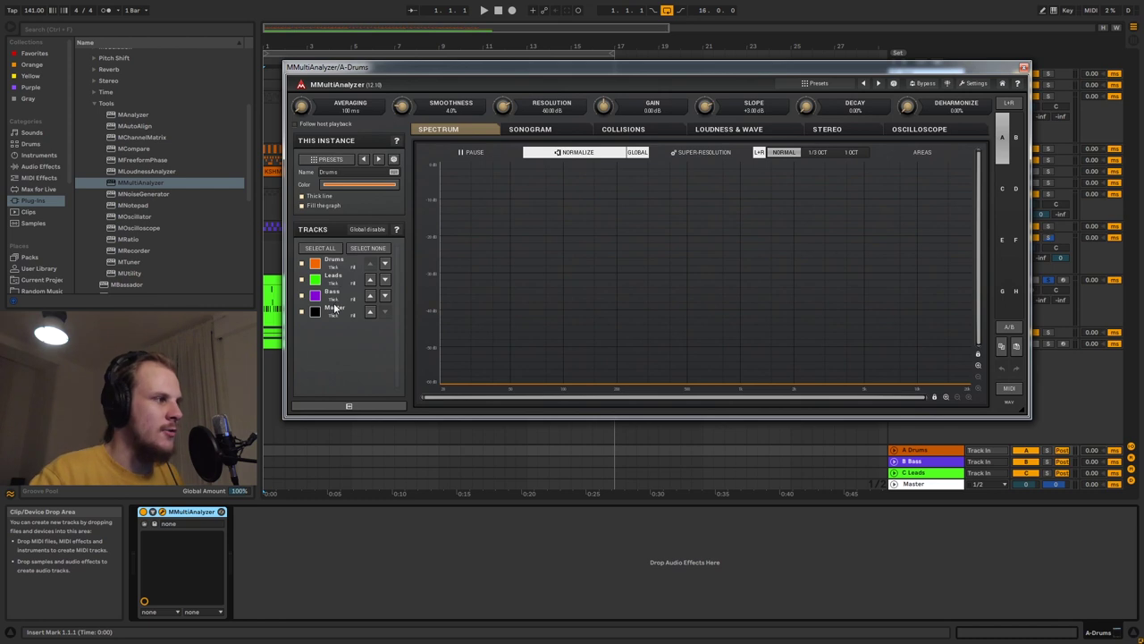
pyautogui.moveTo(886, 67); pyautogui.dragTo(713, 62)
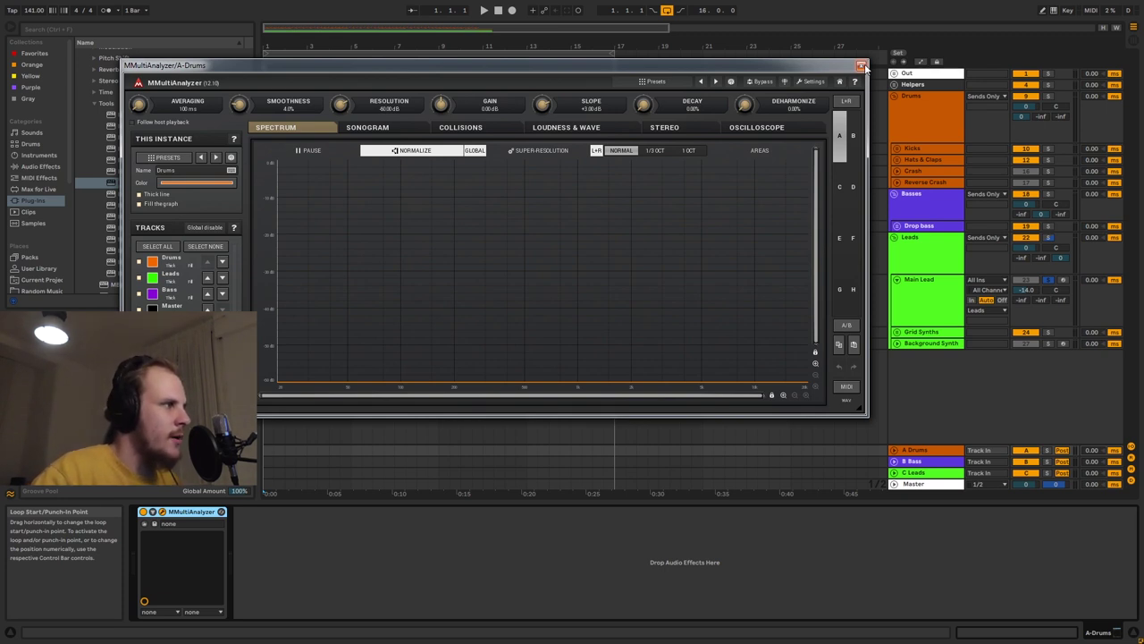
pyautogui.click(862, 68)
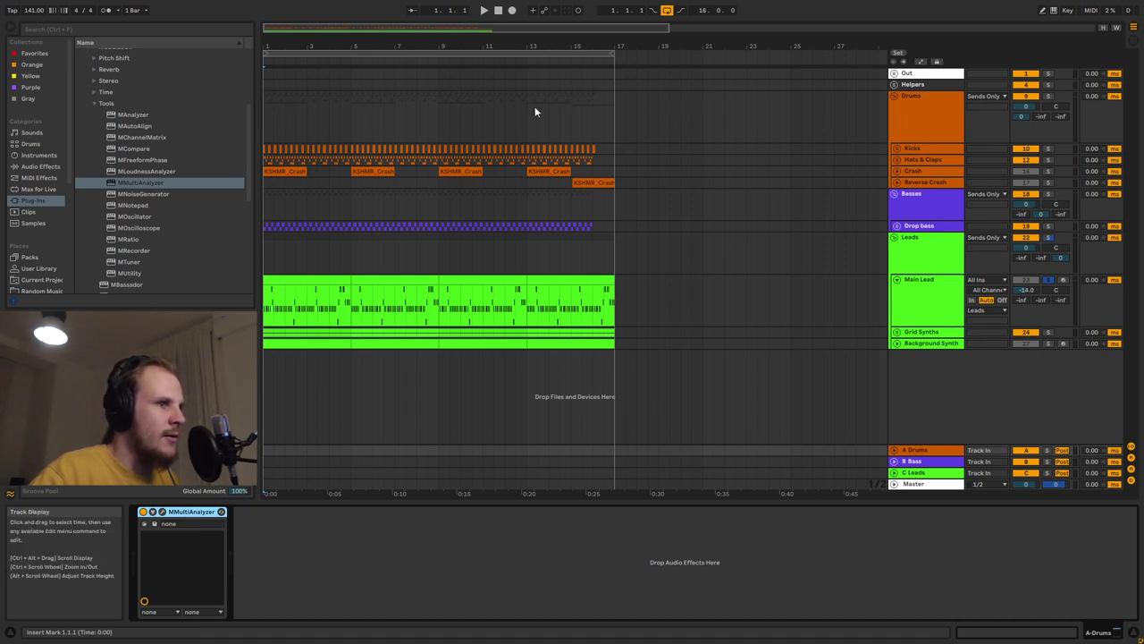
# - View the Drop bass track's LFOTool, set the start in the Drums lane, and play the arrangement
pyautogui.click(266, 105)
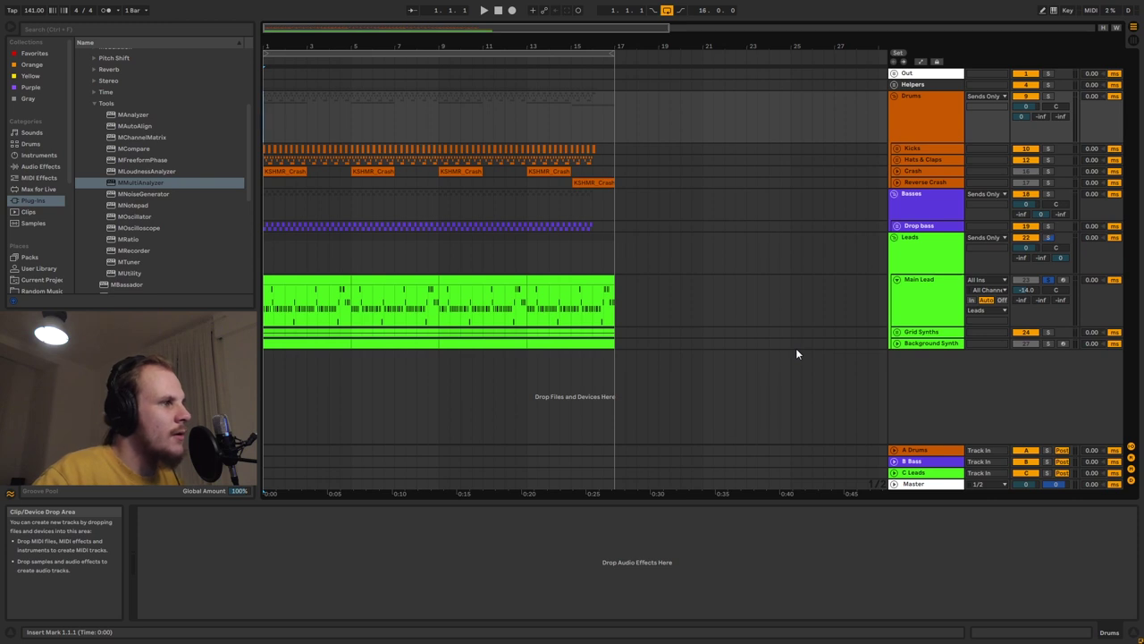
pyautogui.click(922, 227)
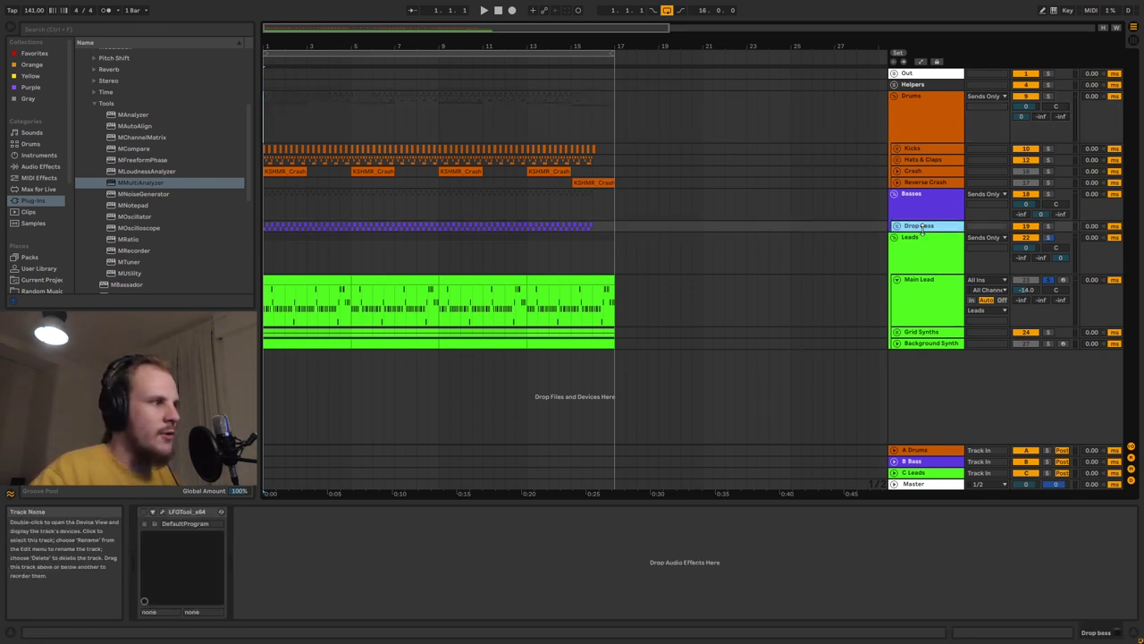
pyautogui.click(268, 103)
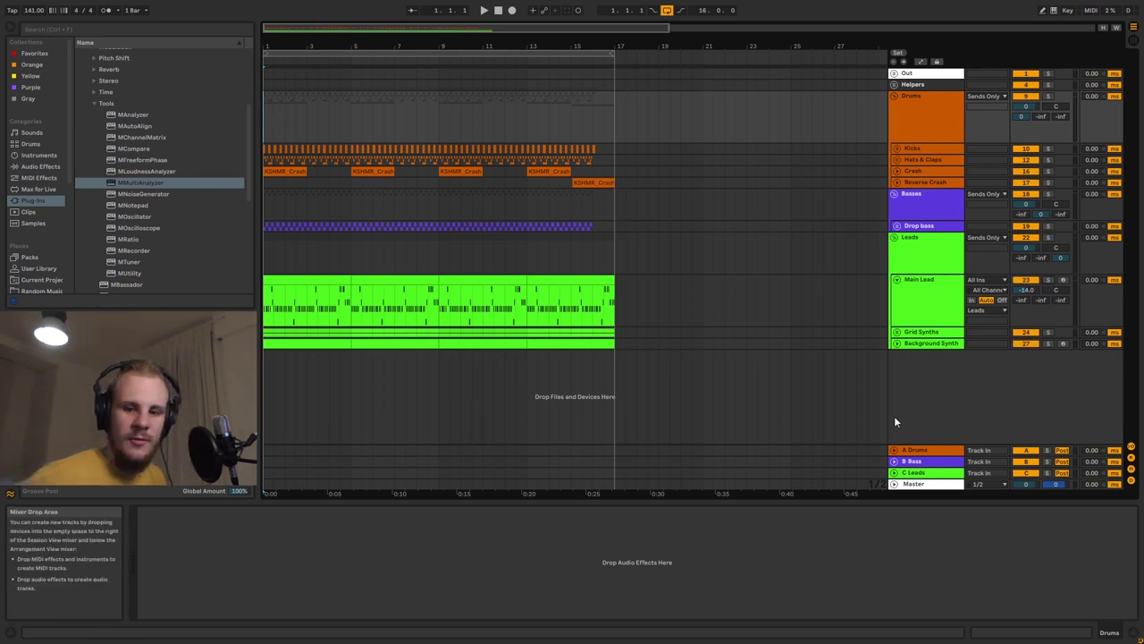
pyautogui.press('space')
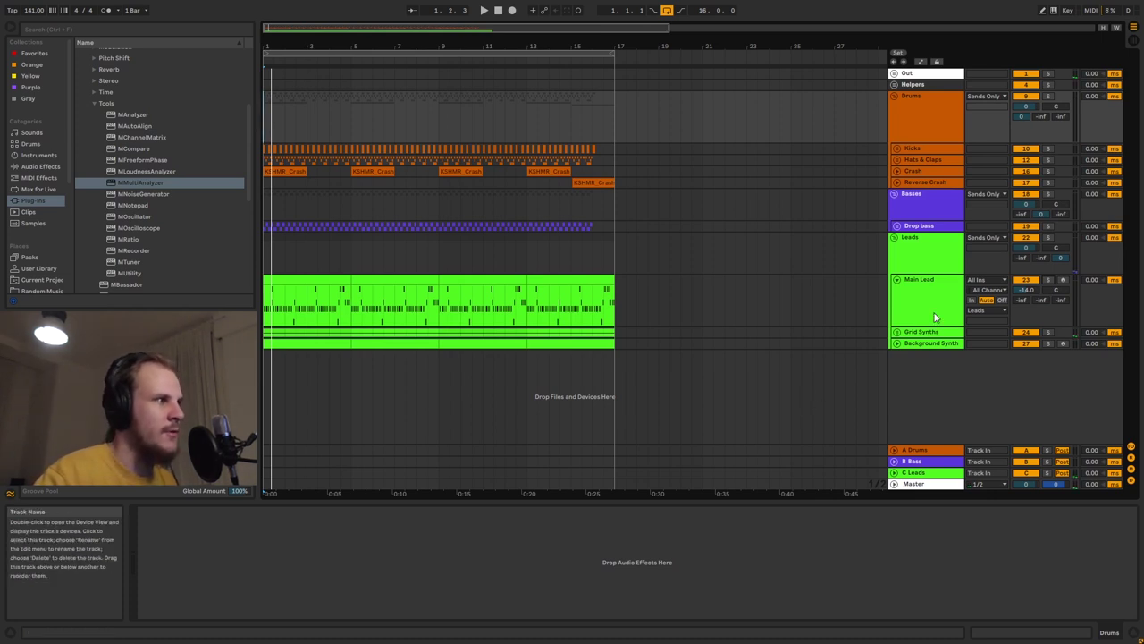
# - Select the first Main Lead clip, then unfold and refold the Helpers group
pyautogui.click(328, 282)
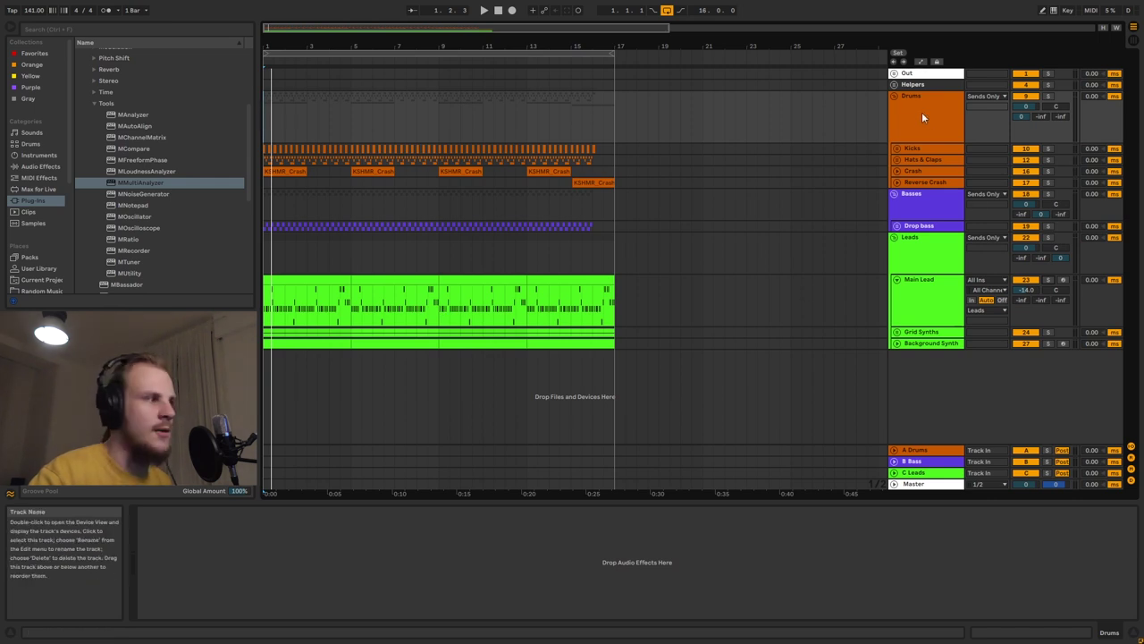
pyautogui.click(895, 84)
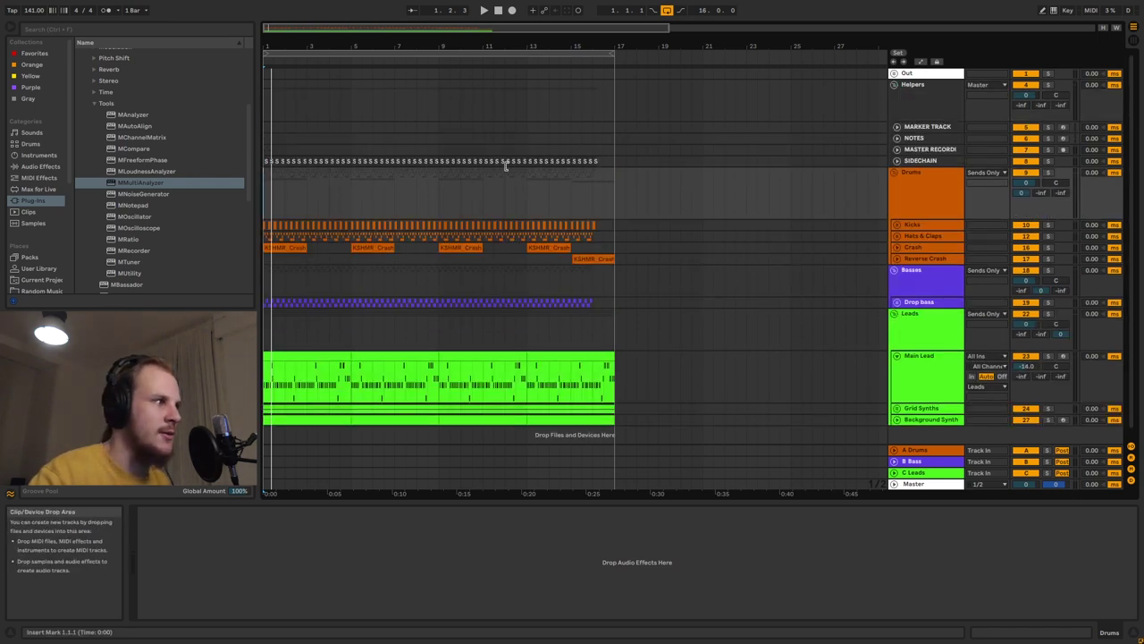
pyautogui.click(896, 85)
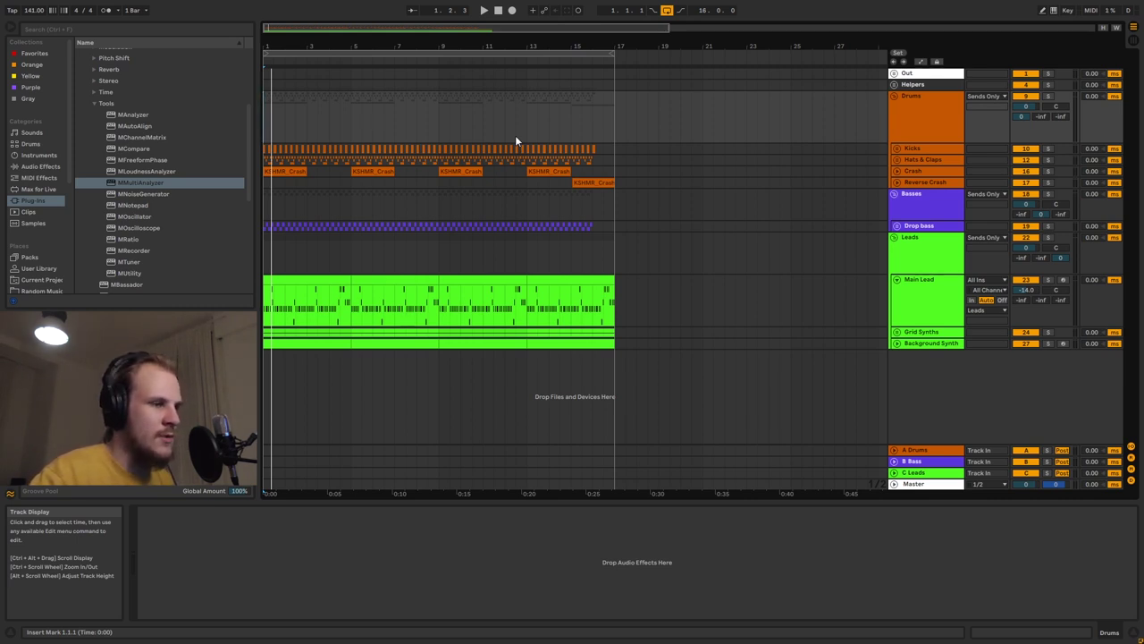
# - Open the Master MMultiAnalyzer, reset the start to the song beginning, and solo a track
pyautogui.click(919, 485)
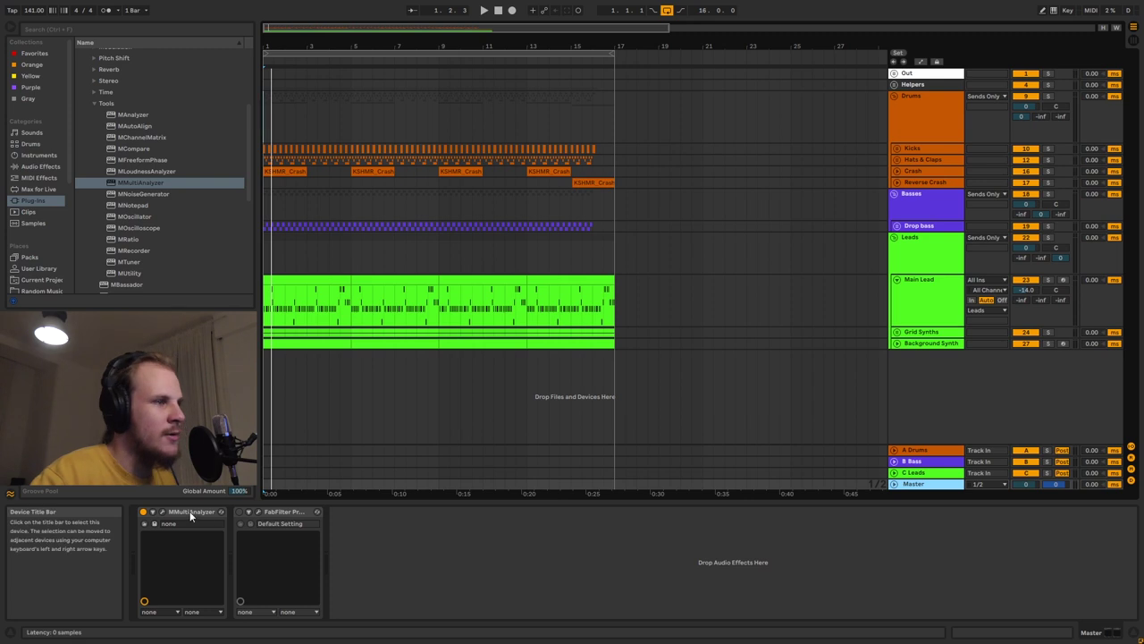
pyautogui.click(221, 511)
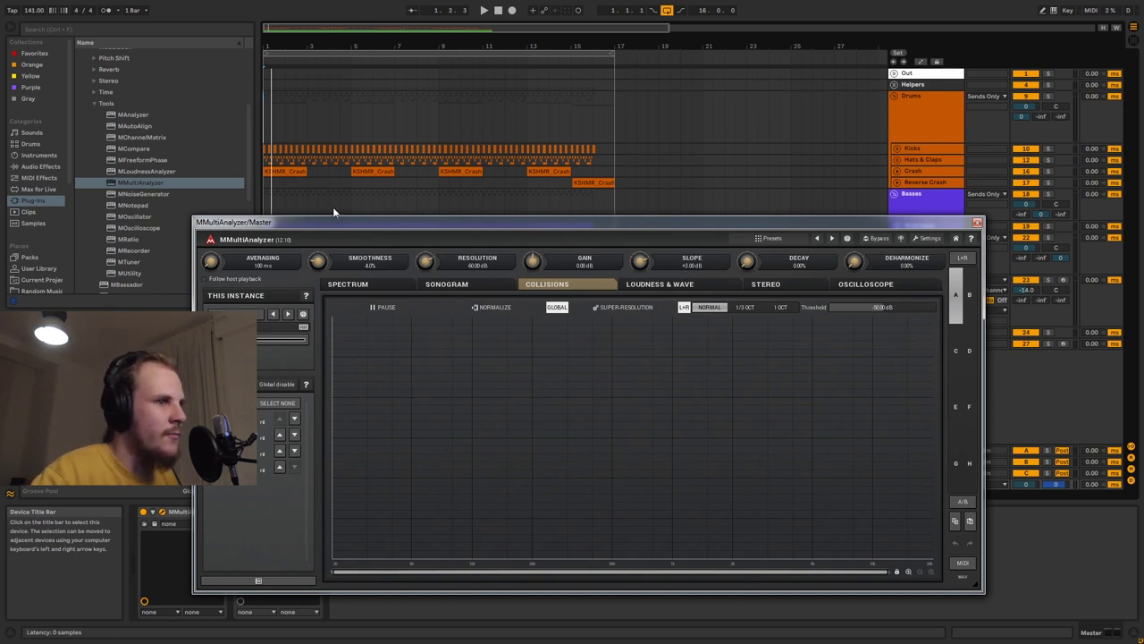
pyautogui.click(266, 190)
pyautogui.moveTo(868, 222); pyautogui.dragTo(785, 181)
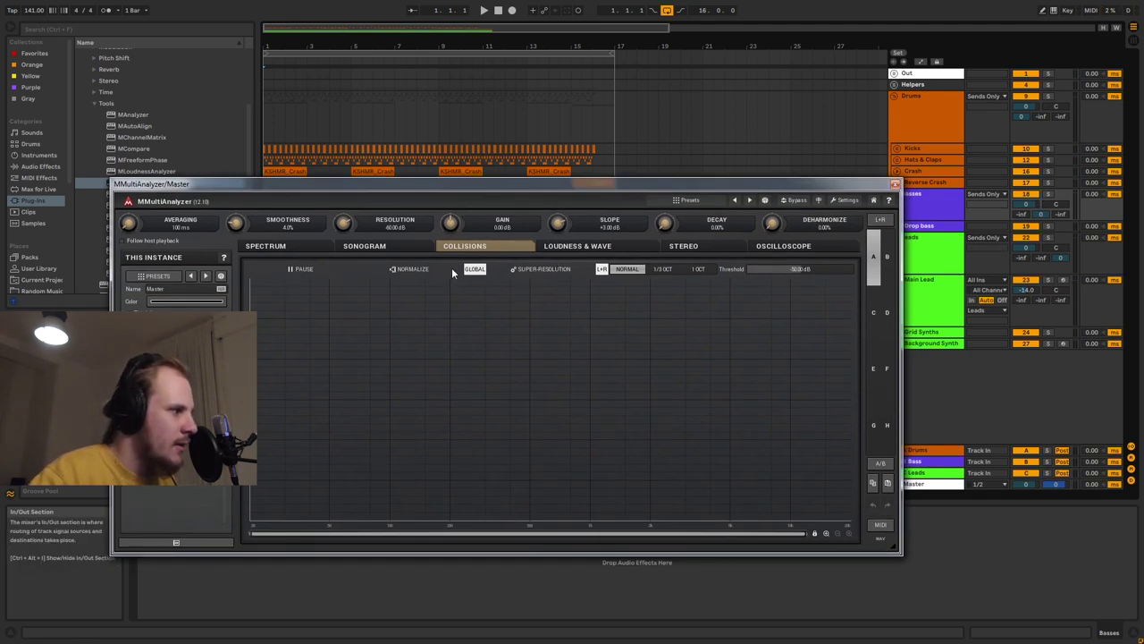
pyautogui.click(1047, 278)
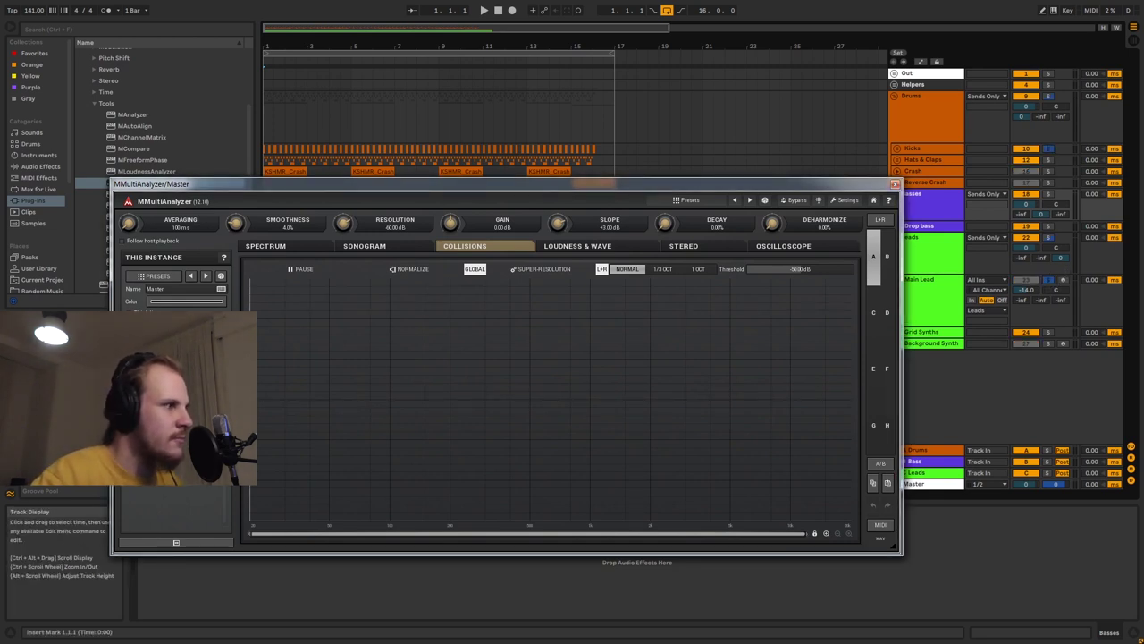
# - Play from the Drums lane, switch the Master analyzer to Loudness & Wave, and restart playback
pyautogui.click(264, 95)
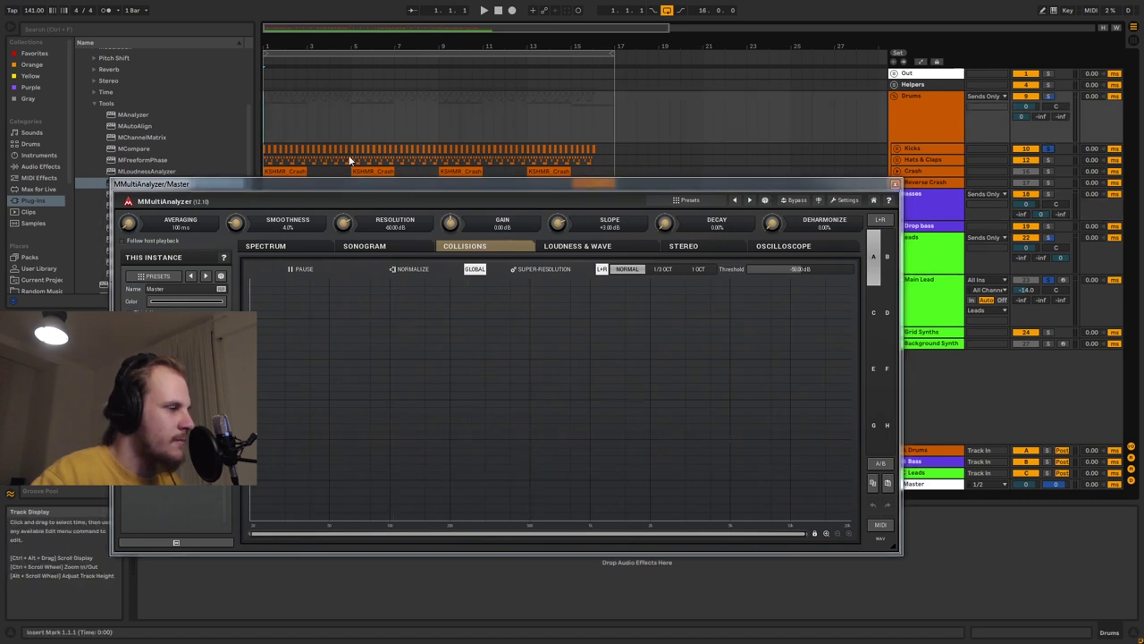
pyautogui.press('space')
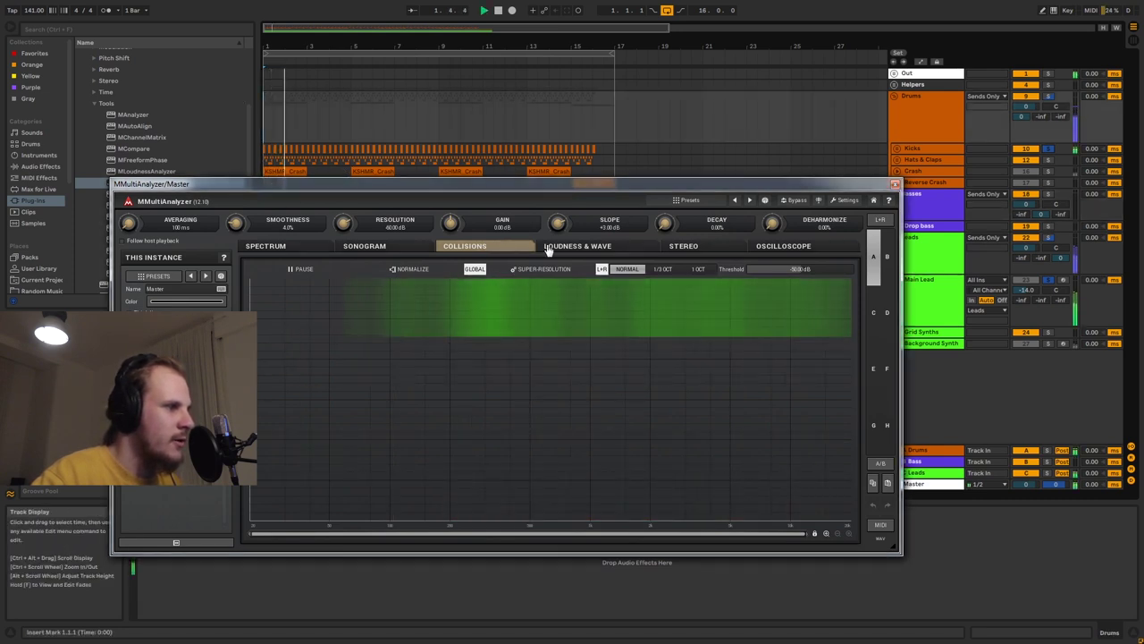
pyautogui.click(548, 248)
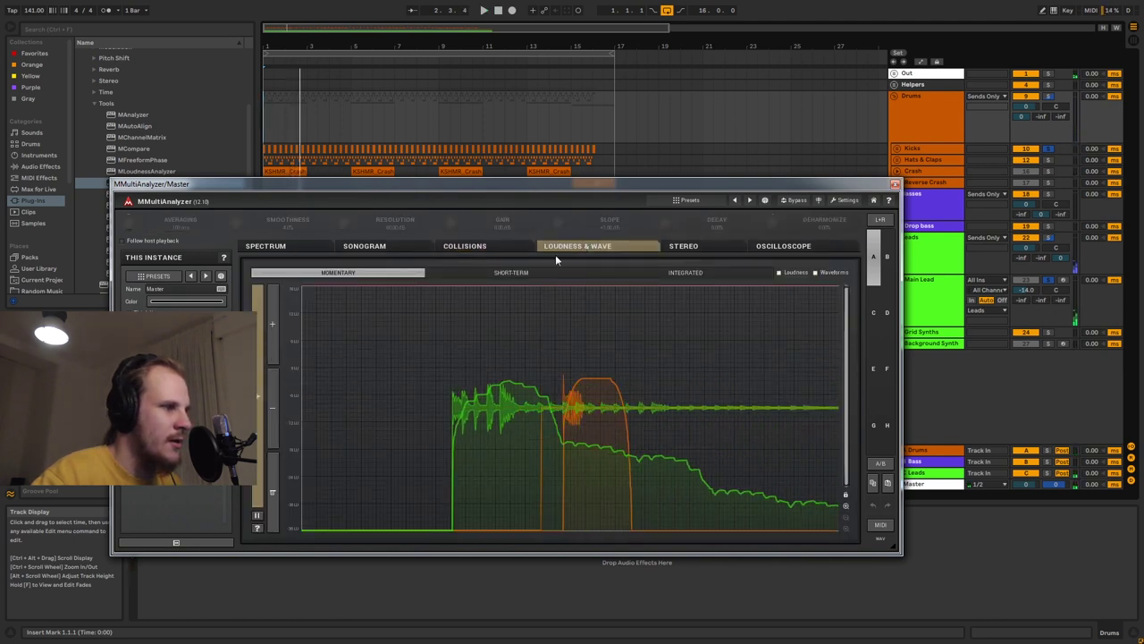
pyautogui.press('space')
pyautogui.press('space')
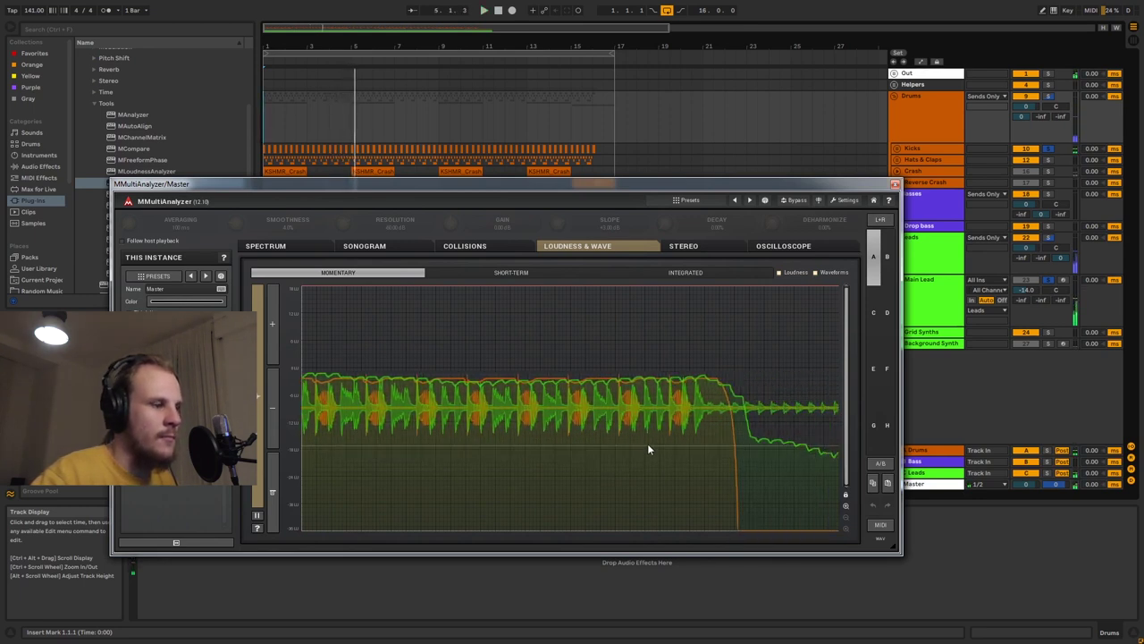
# - Close the analyzer and unfold the Helpers group, briefly expanding the SIDECHAIN track
pyautogui.click(895, 185)
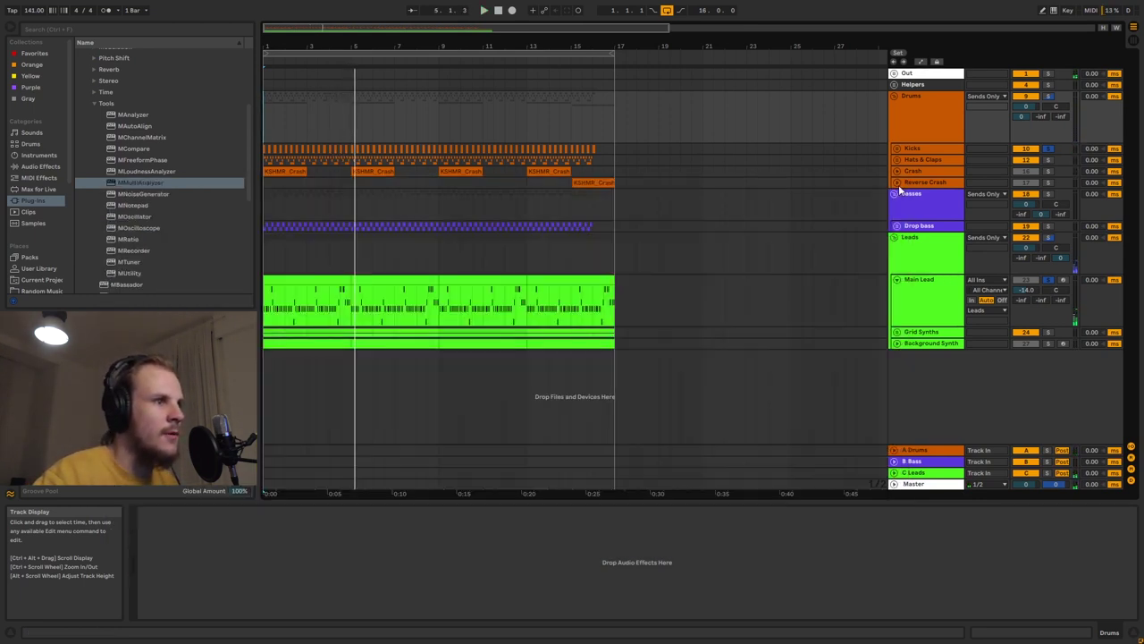
pyautogui.click(894, 84)
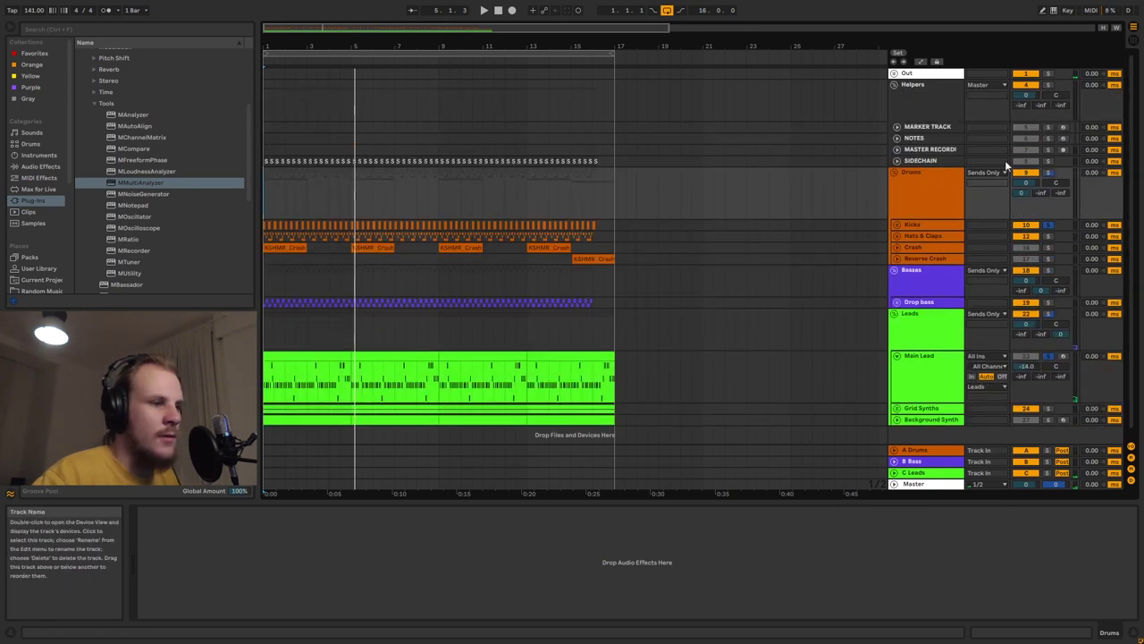
pyautogui.click(898, 161)
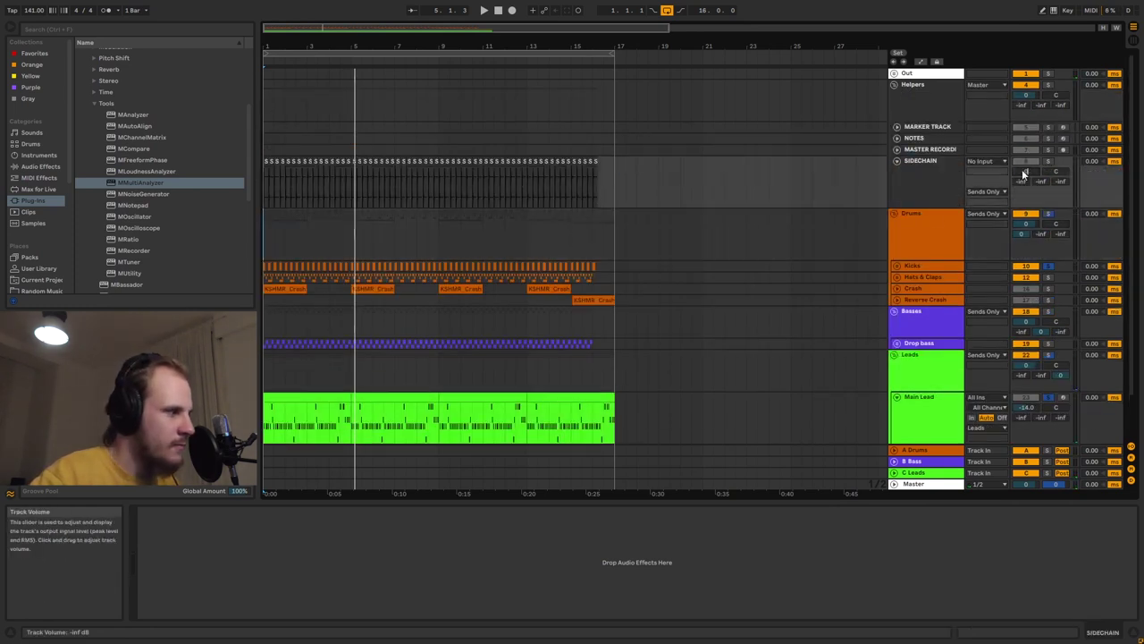
pyautogui.click(897, 160)
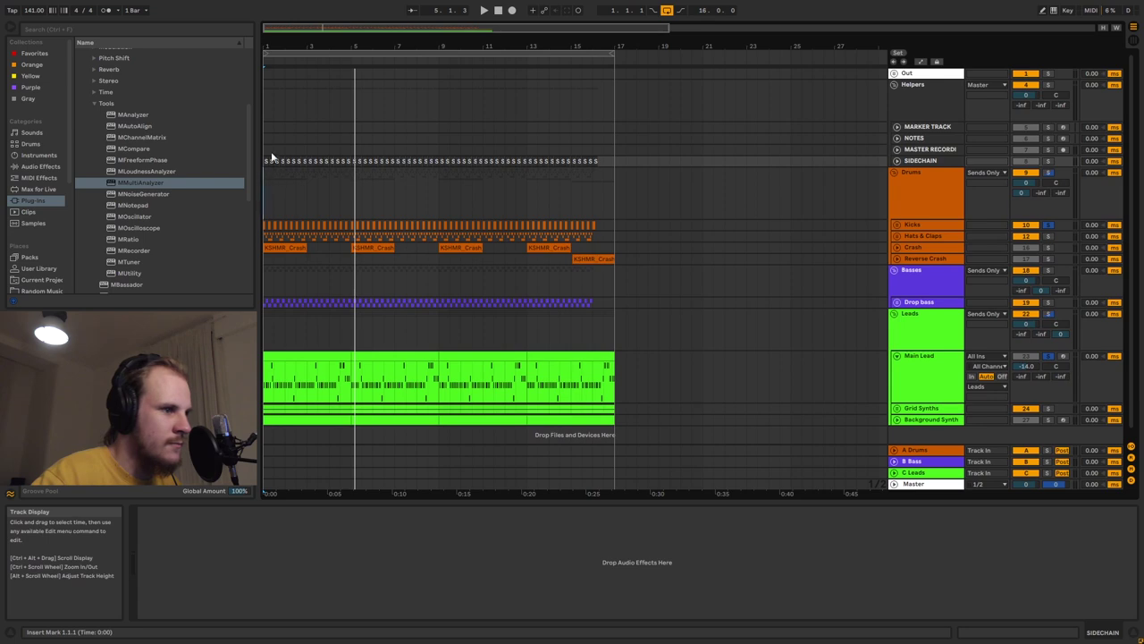
# - Select Main Lead, then Master, and reopen the Master's MMultiAnalyzer window
pyautogui.click(930, 372)
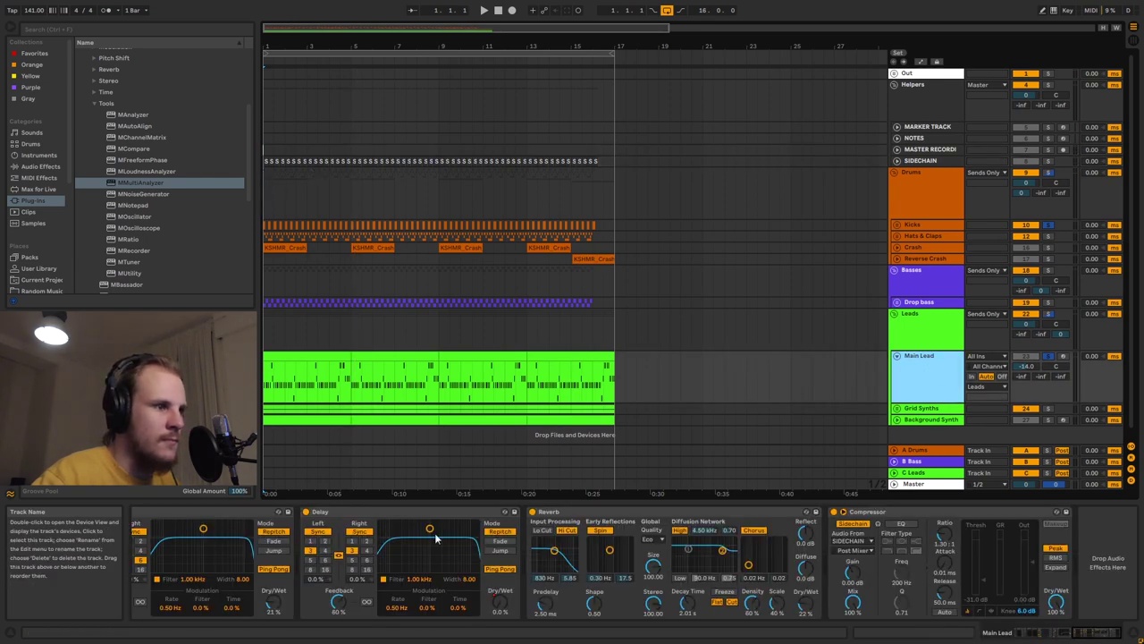
pyautogui.click(914, 484)
pyautogui.click(141, 526)
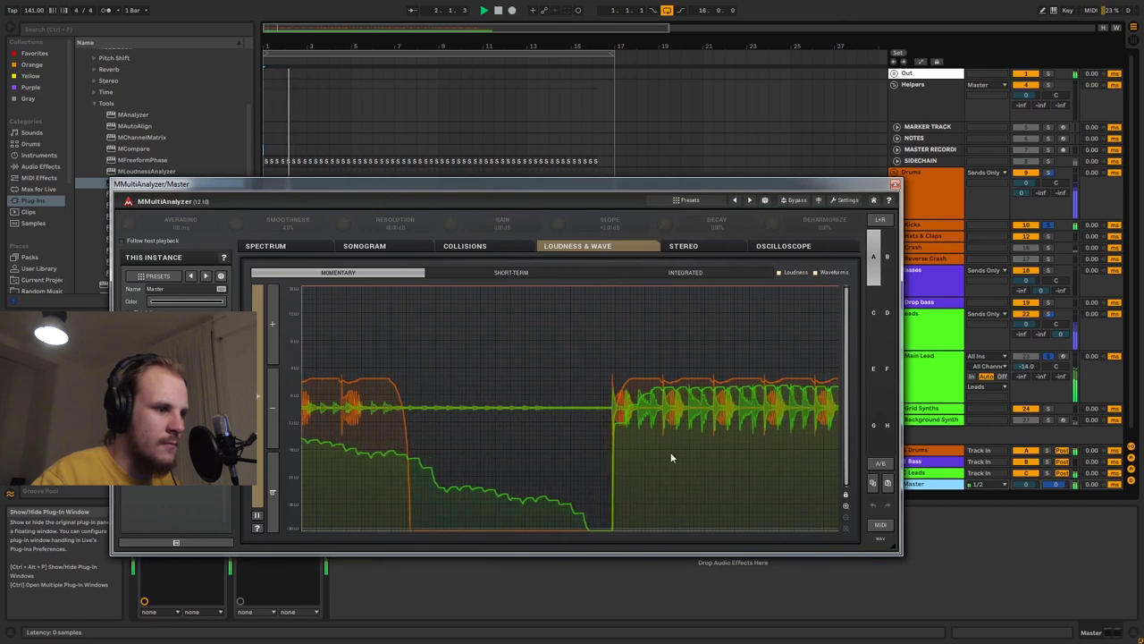
# - Set the Main Lead Compressor's sidechain tap position to Post FX
pyautogui.click(928, 398)
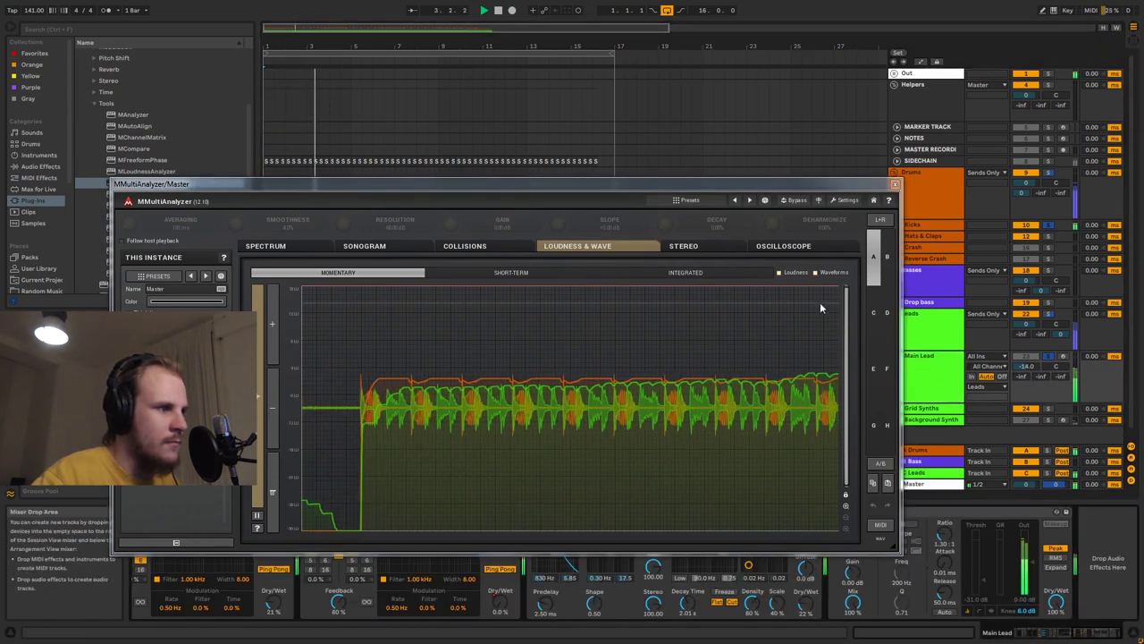
pyautogui.moveTo(737, 188); pyautogui.dragTo(698, 129)
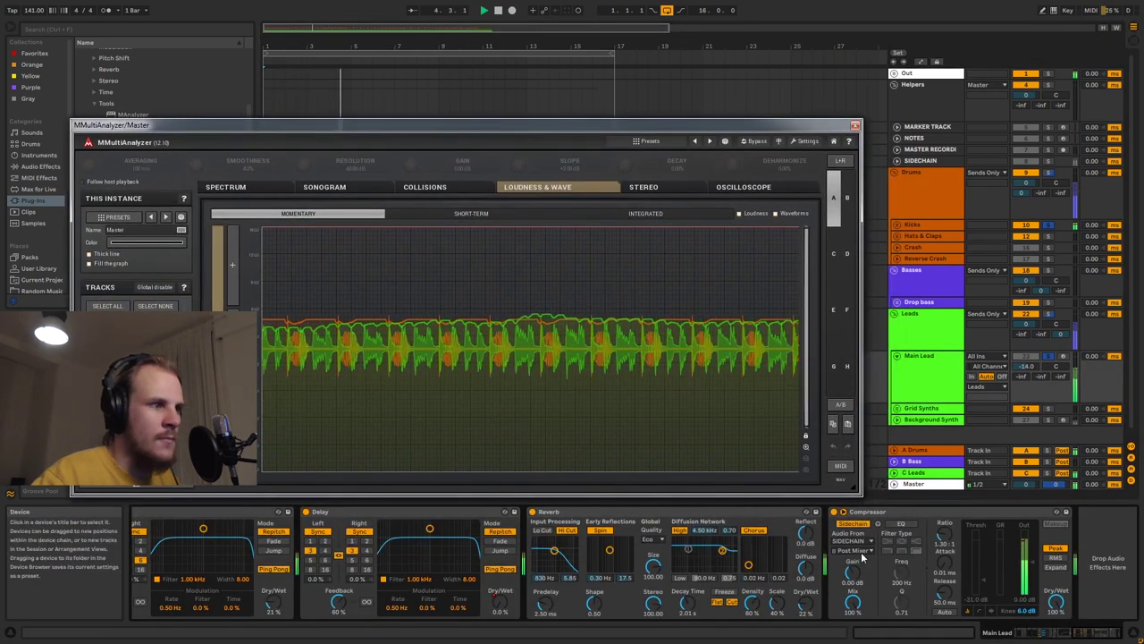
pyautogui.click(856, 550)
pyautogui.click(847, 568)
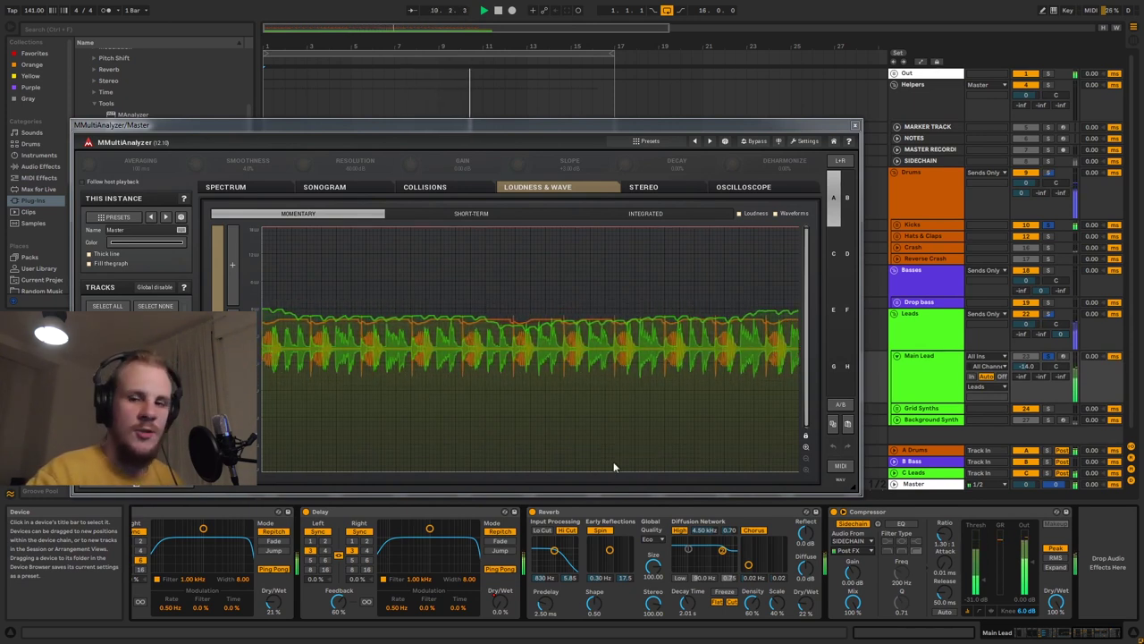
# - Stop playback and close the MMultiAnalyzer window
pyautogui.press('space')
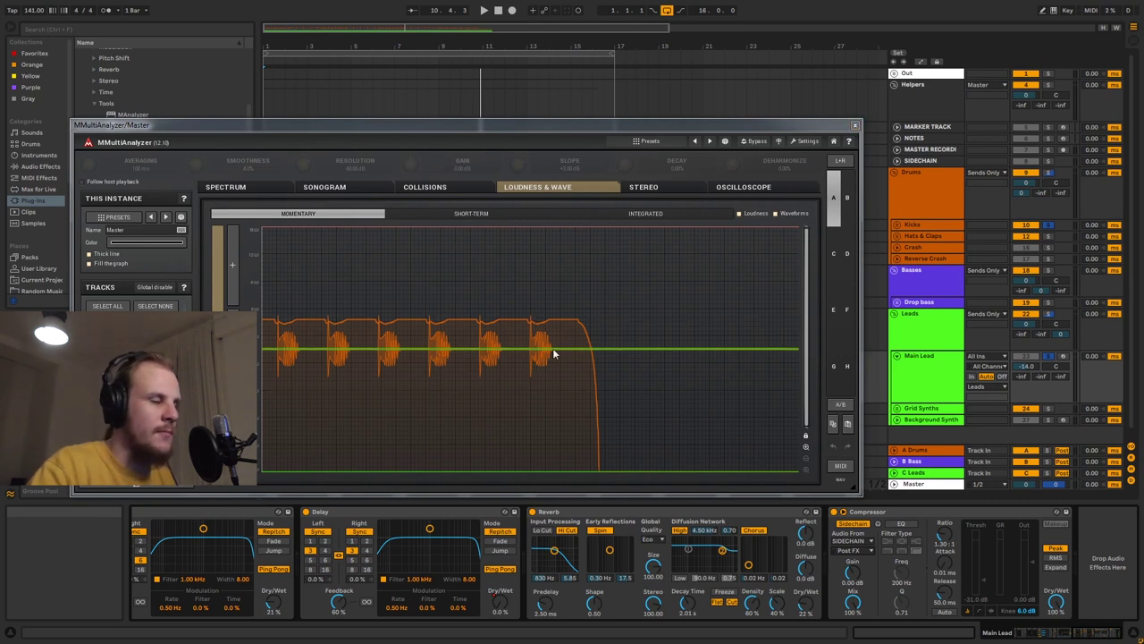
pyautogui.click(903, 380)
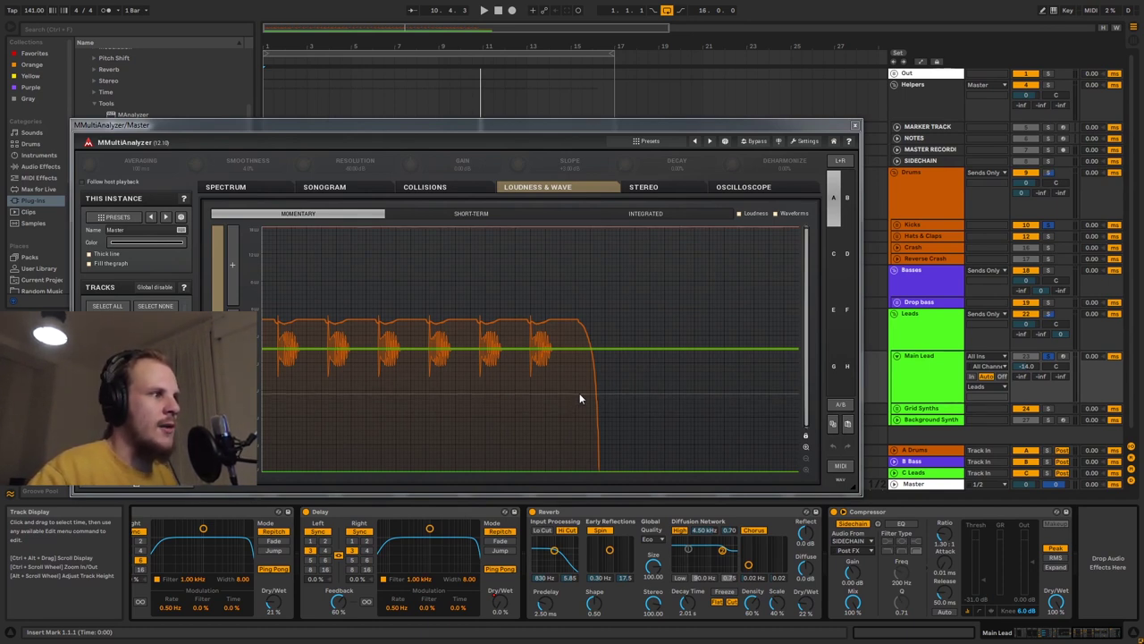
pyautogui.click(854, 127)
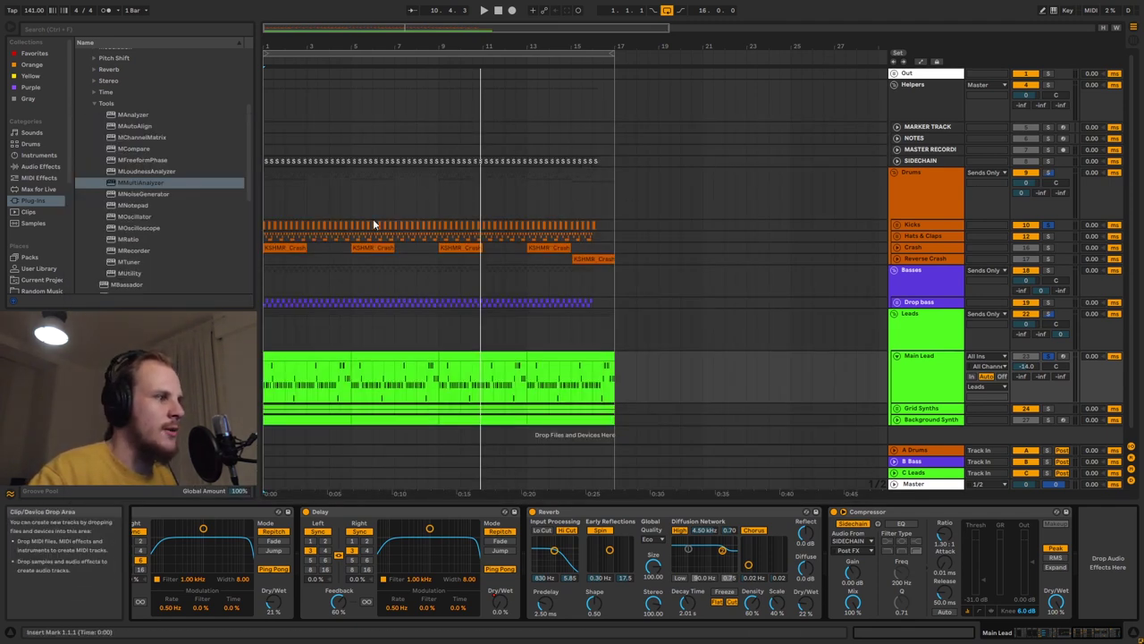
# - Peek at the SIDECHAIN track's clip, then fold the Helpers group
pyautogui.click(898, 160)
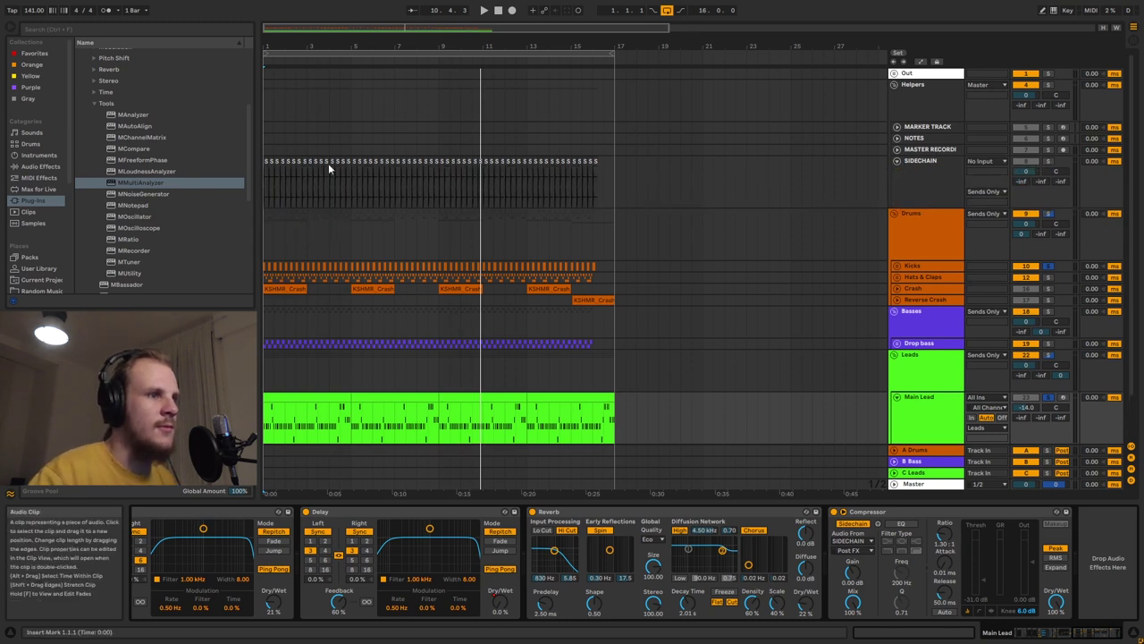
pyautogui.click(897, 160)
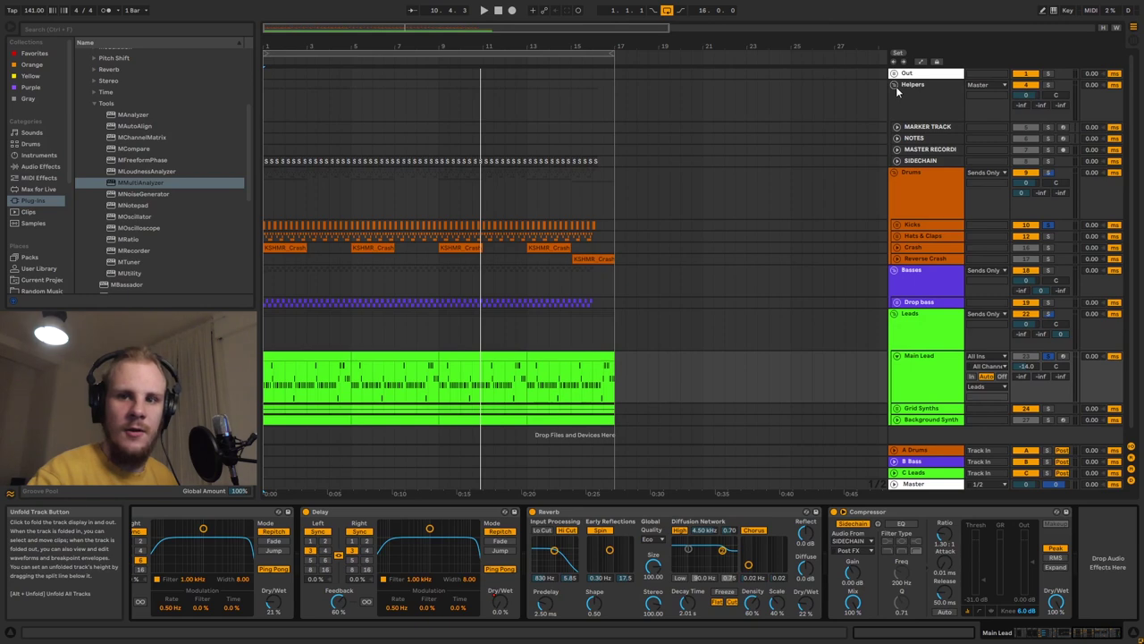
pyautogui.click(895, 86)
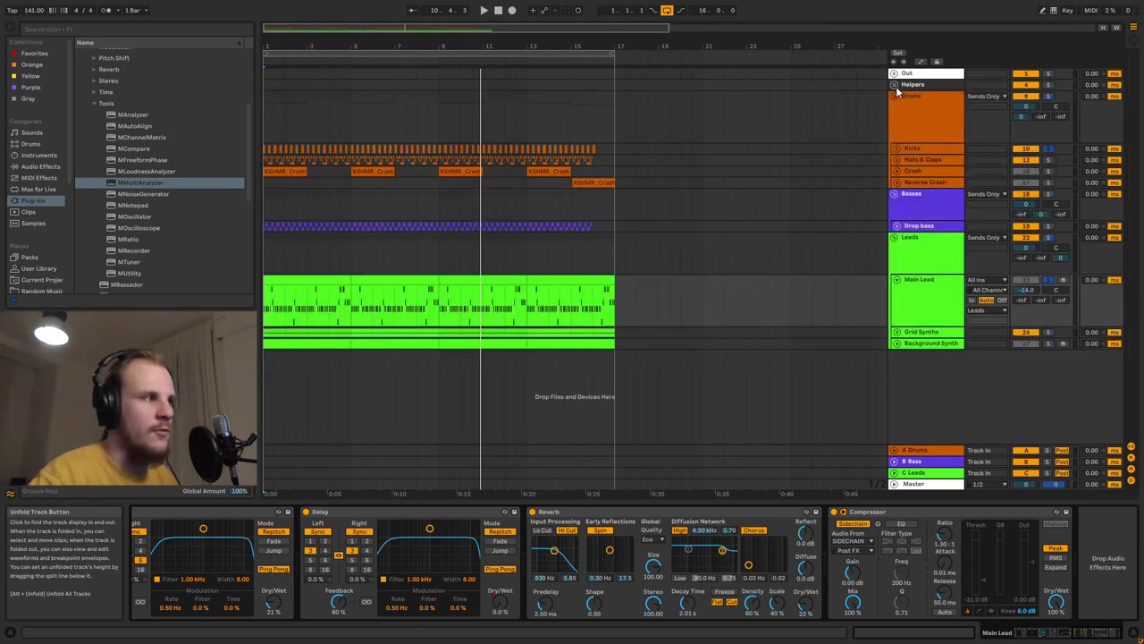
# - Solo the Drop bass track, stop playback at the song start and select the Drums group
pyautogui.click(951, 230)
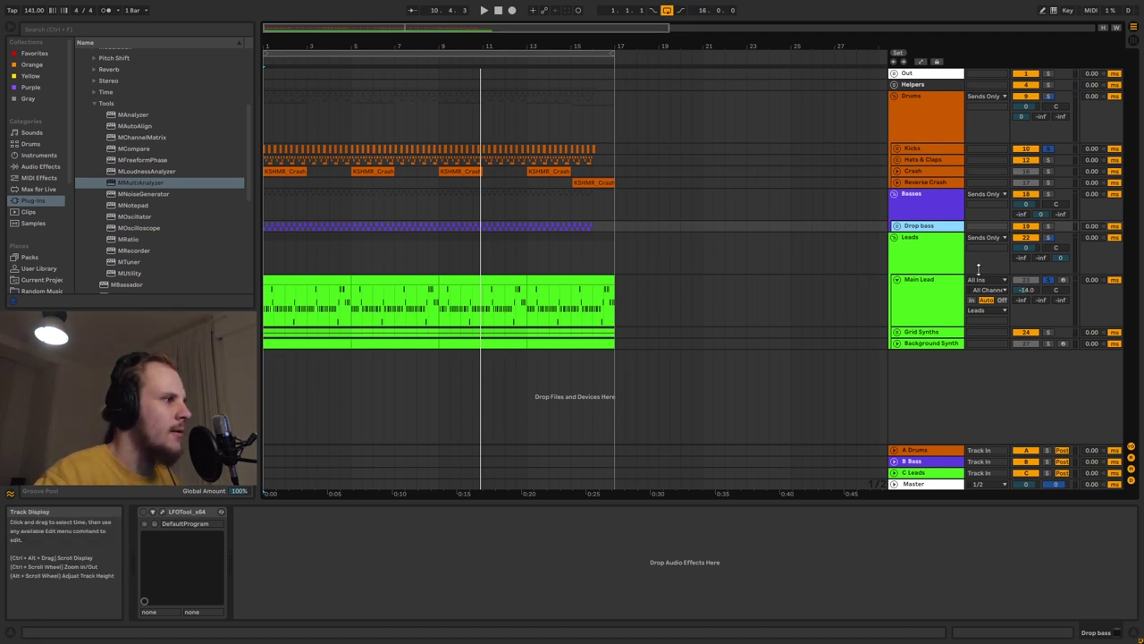
pyautogui.click(1049, 228)
pyautogui.click(1049, 228)
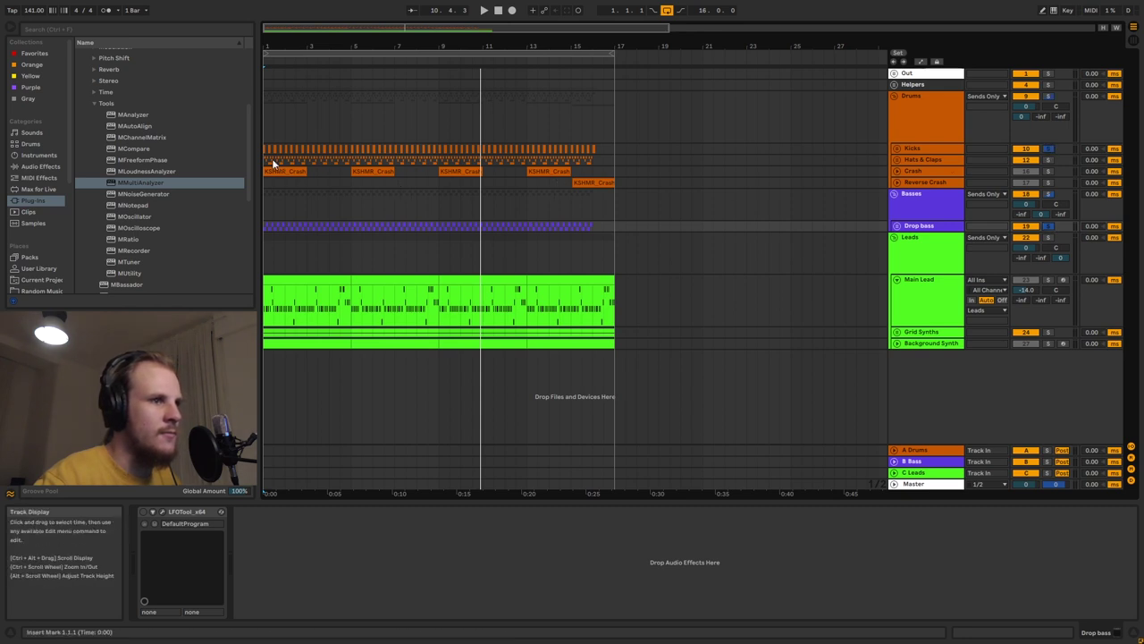
pyautogui.press('space')
pyautogui.click(266, 127)
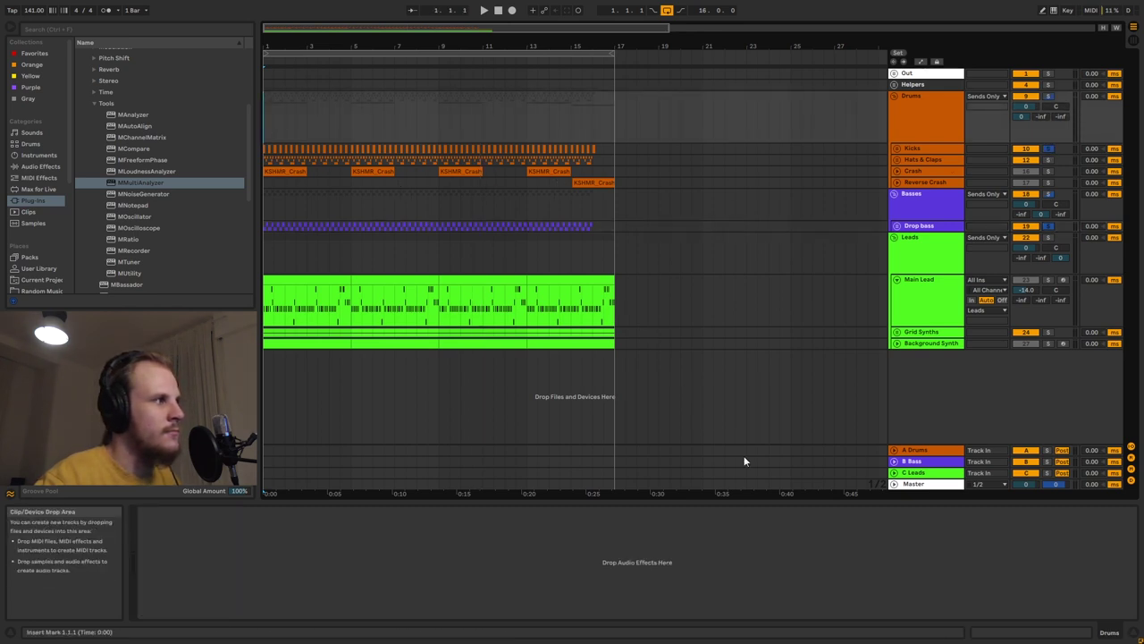
# - Play the arrangement from the start, stop, and show the Master's MMultiAnalyzer and FabFilter chain
pyautogui.press('space')
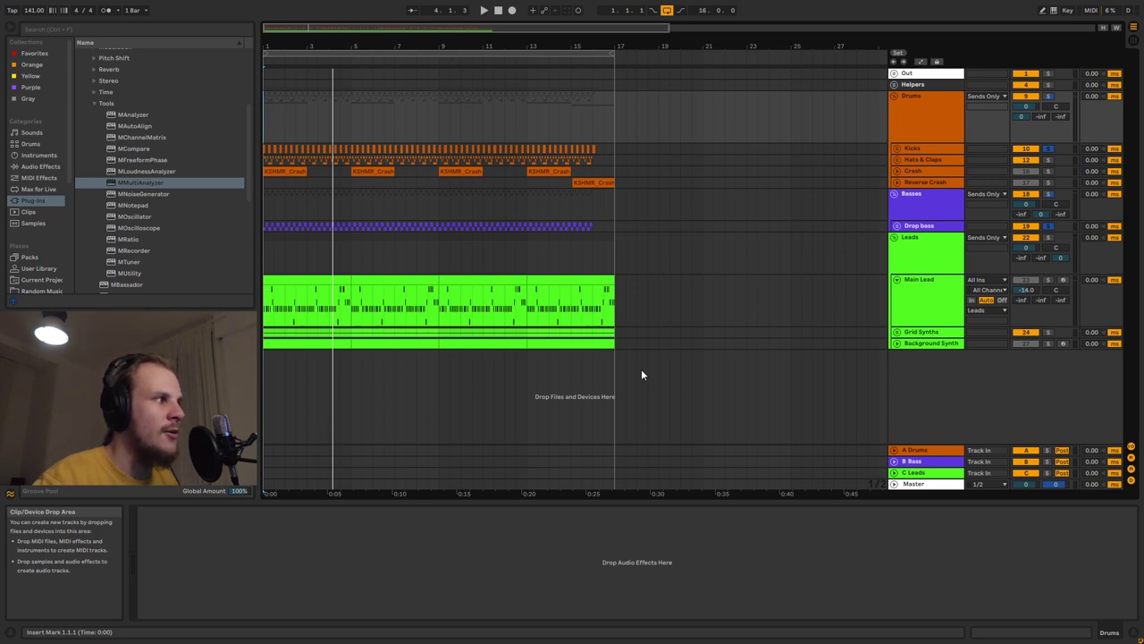
pyautogui.click(264, 100)
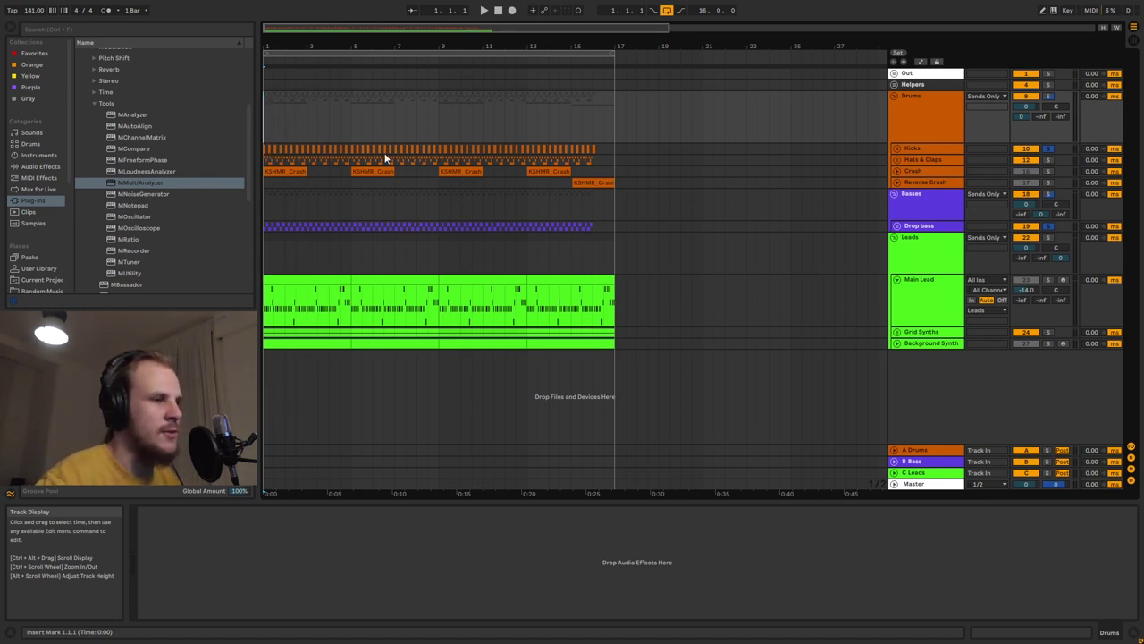
pyautogui.press('space')
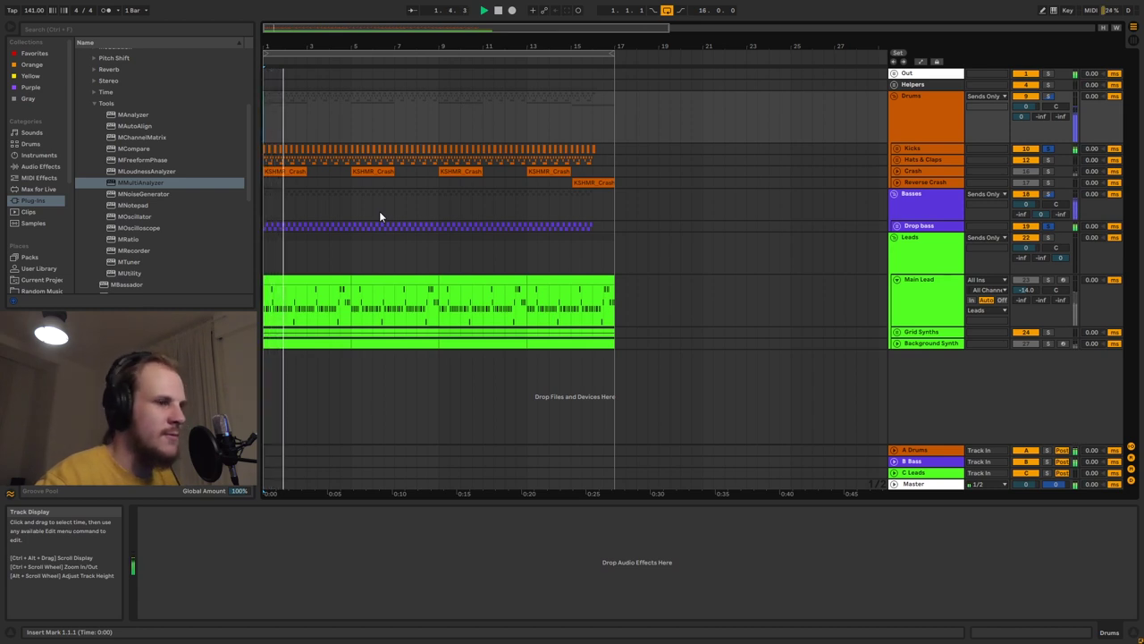
pyautogui.press('space')
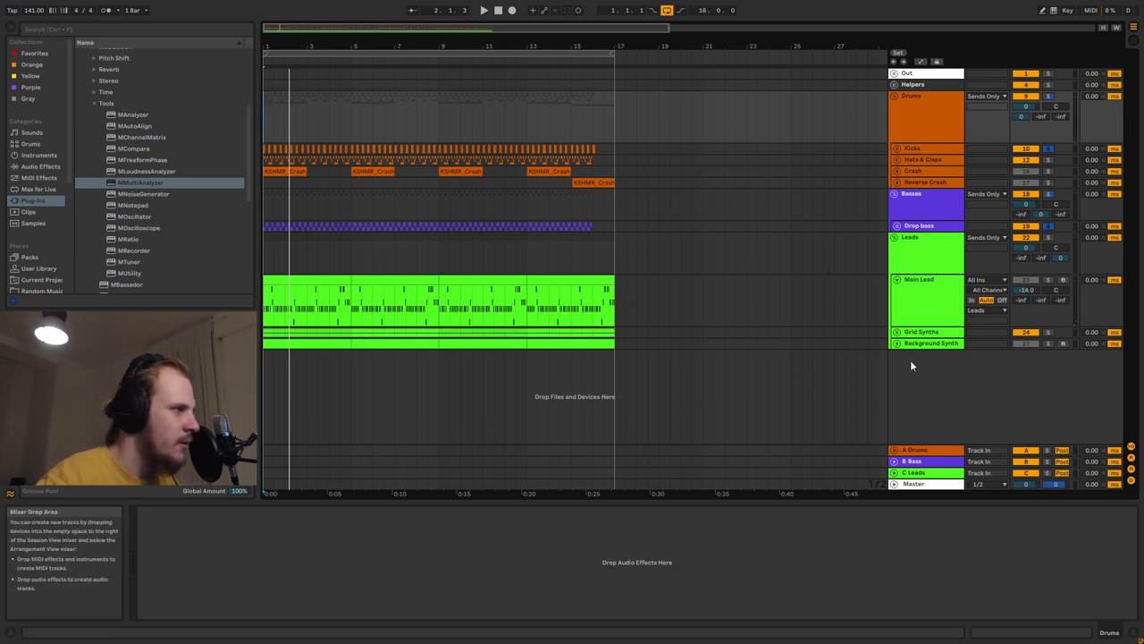
pyautogui.click(921, 483)
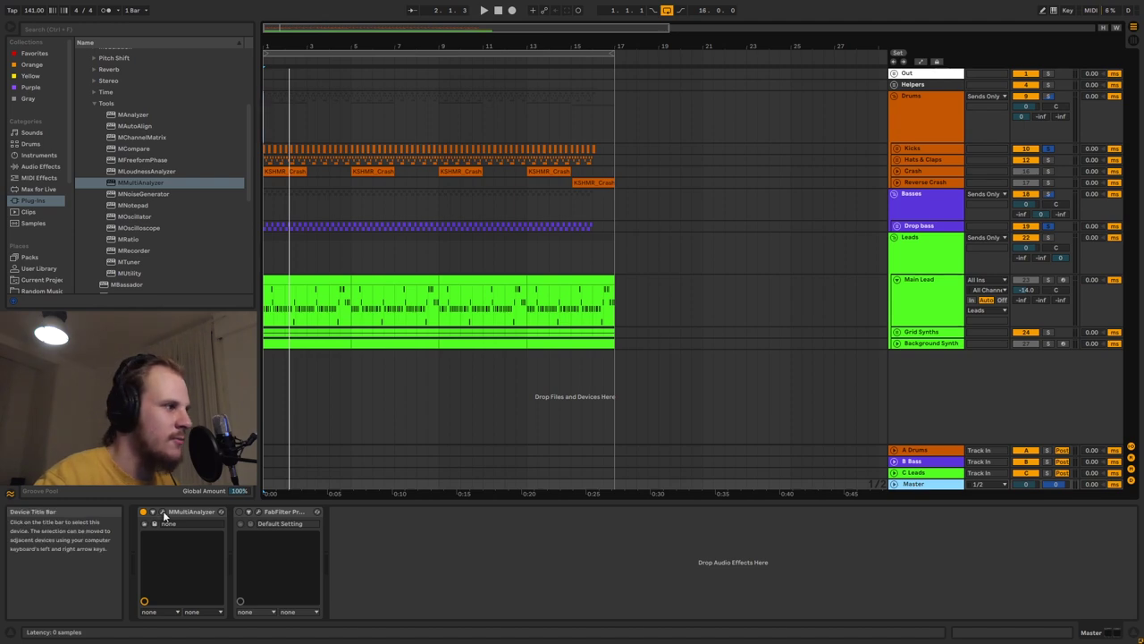
# - Open the Master's MMultiAnalyzer with Drums shown and Leads hidden in its track list
pyautogui.click(221, 511)
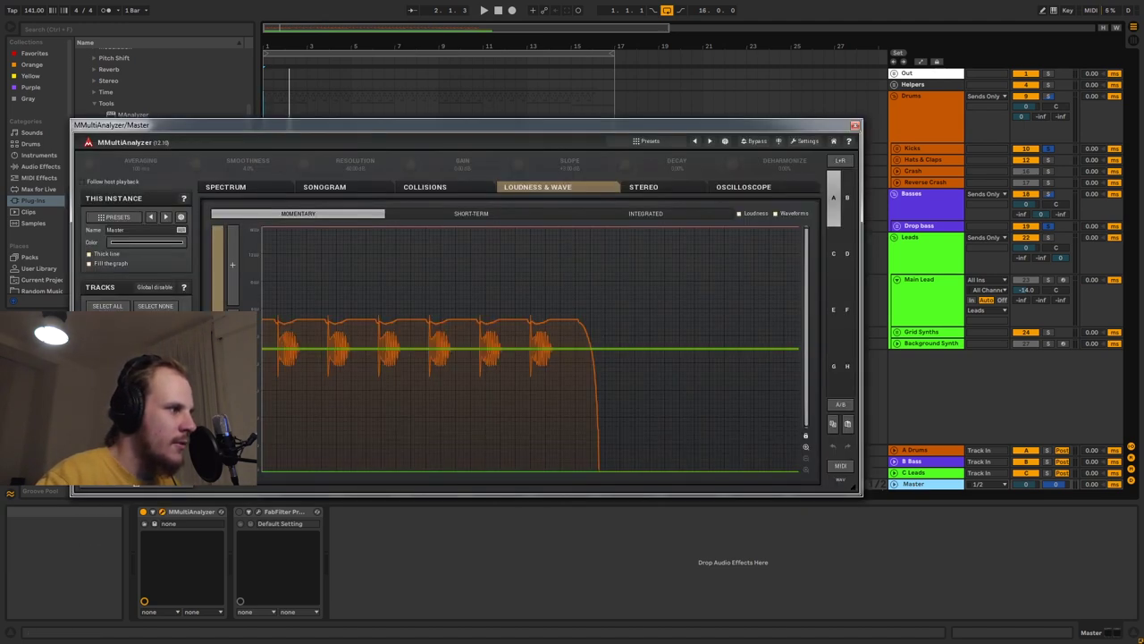
pyautogui.moveTo(224, 127); pyautogui.dragTo(451, 118)
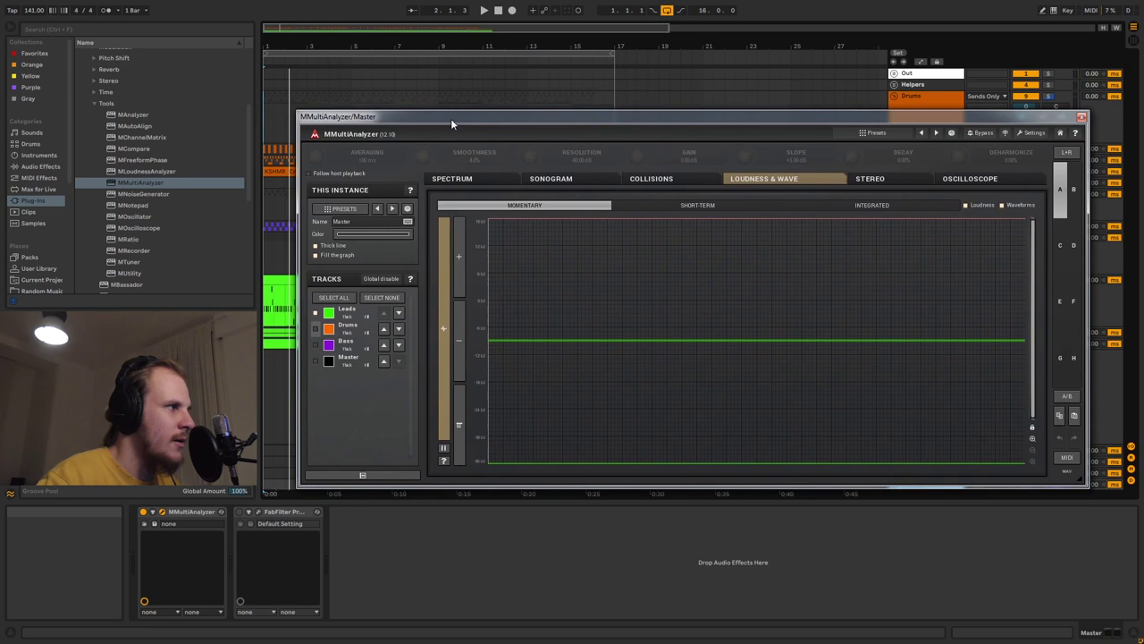
pyautogui.click(315, 328)
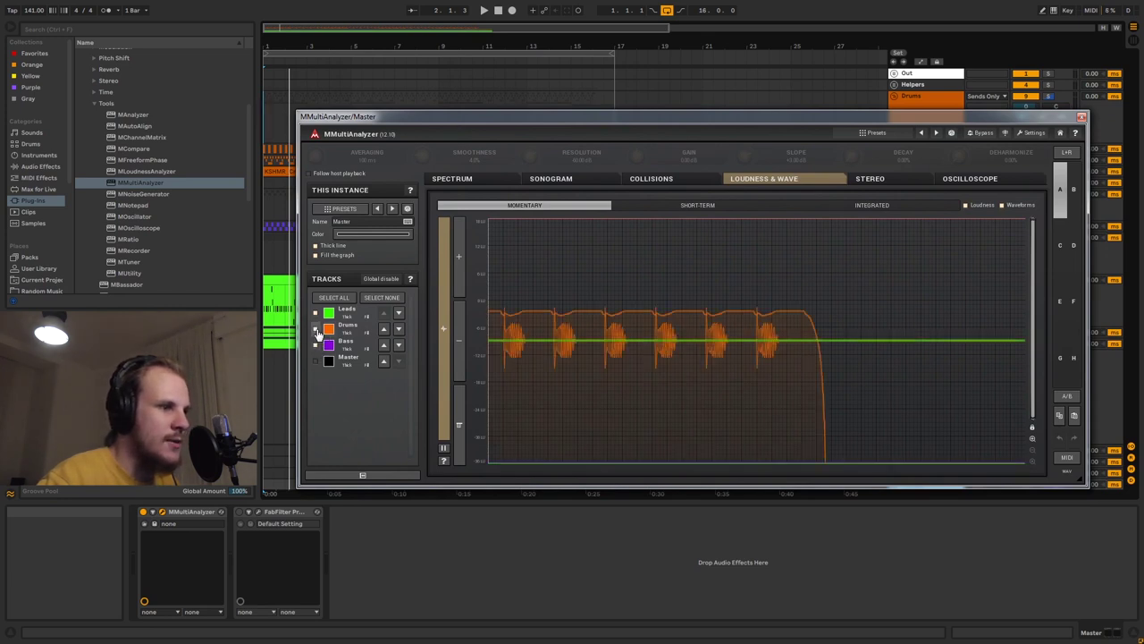
pyautogui.click(315, 312)
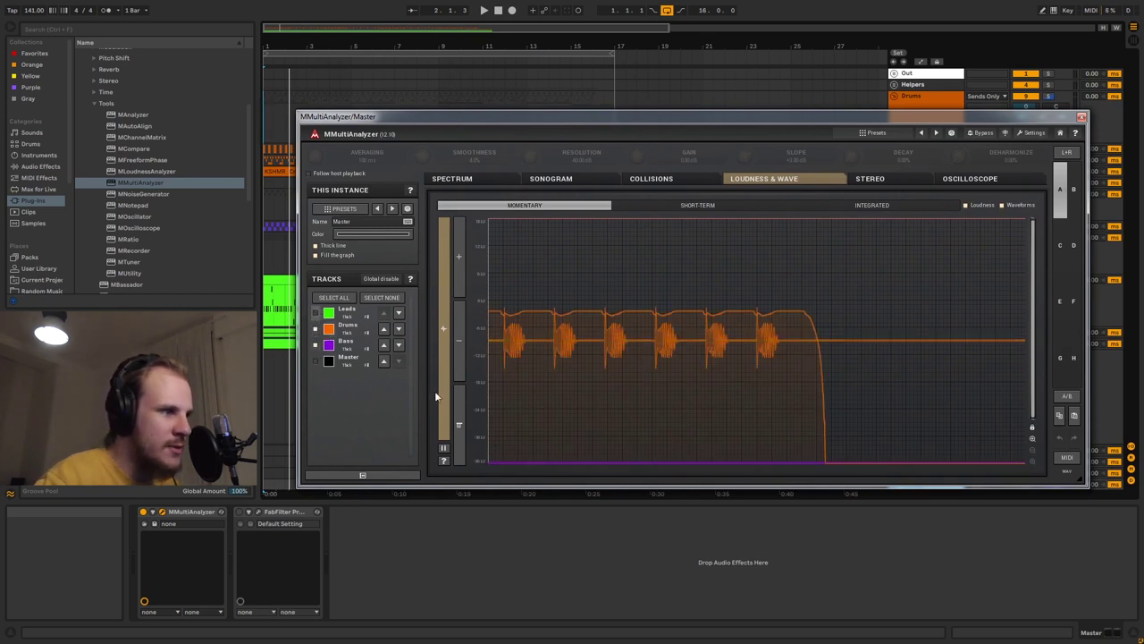
# - Play the song from the start, stop, and switch the analyzer to the Collisions view
pyautogui.click(263, 180)
pyautogui.press('space')
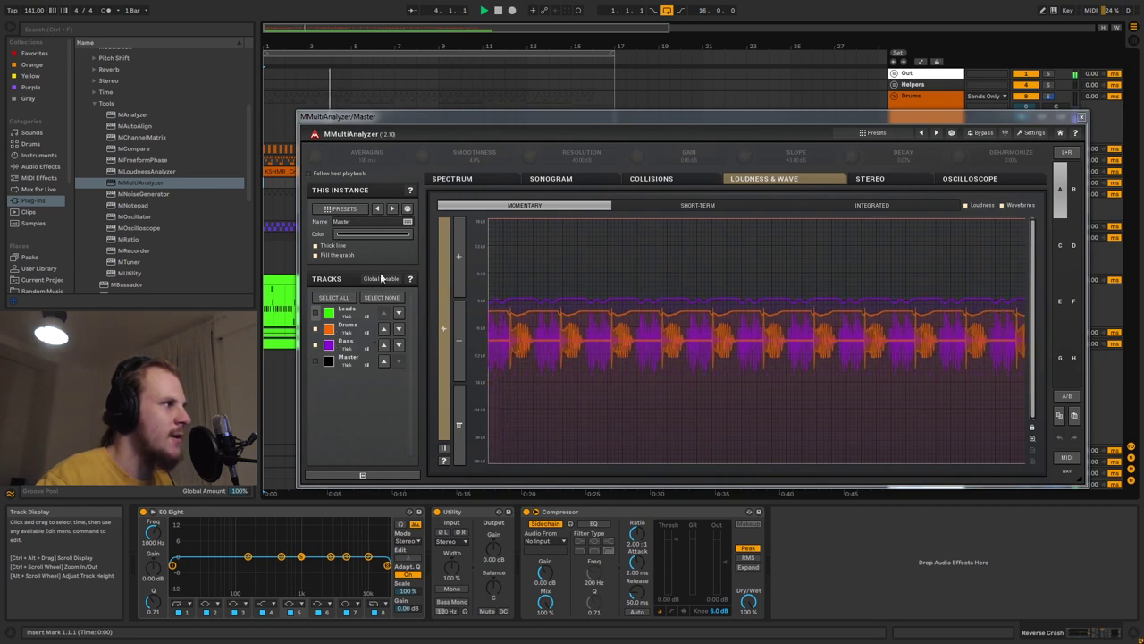
pyautogui.press('space')
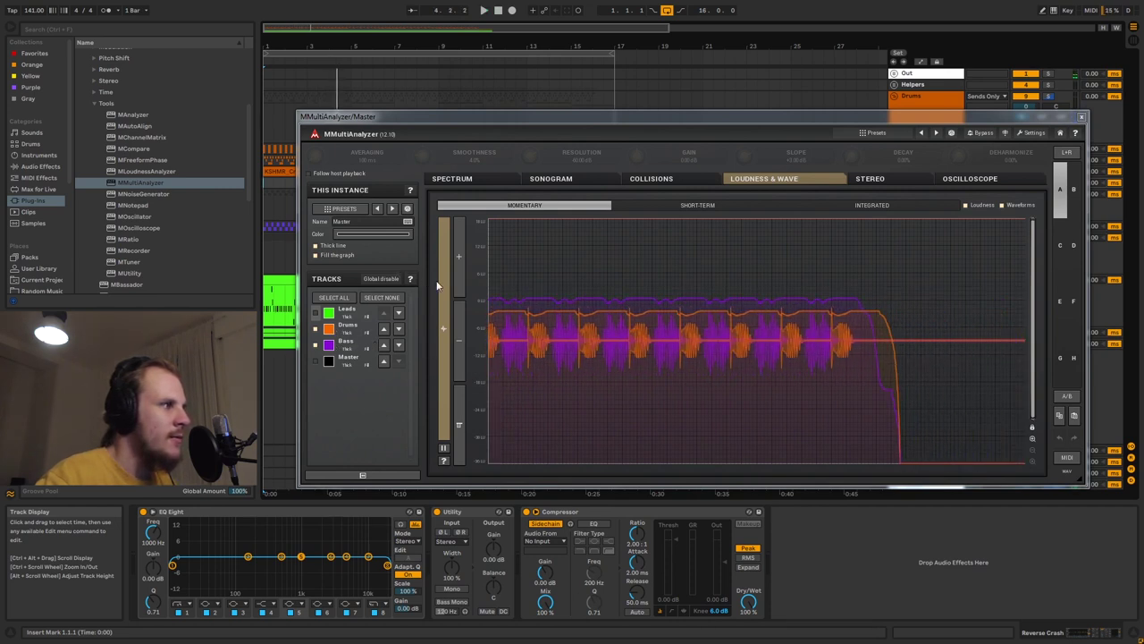
pyautogui.click(661, 181)
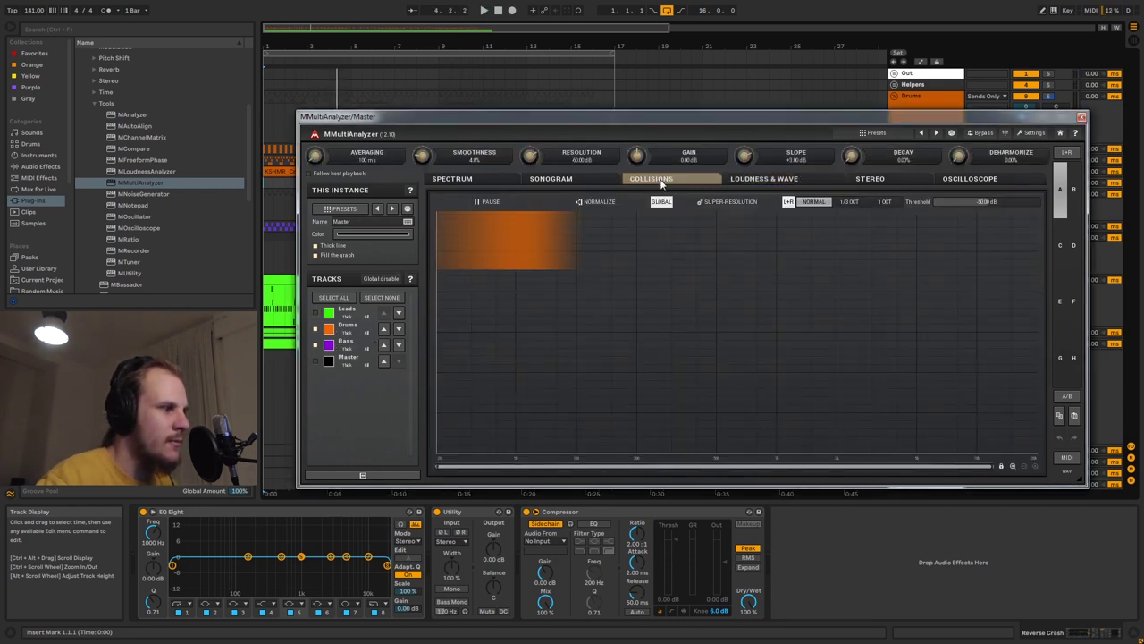
pyautogui.click(280, 96)
pyautogui.press('space')
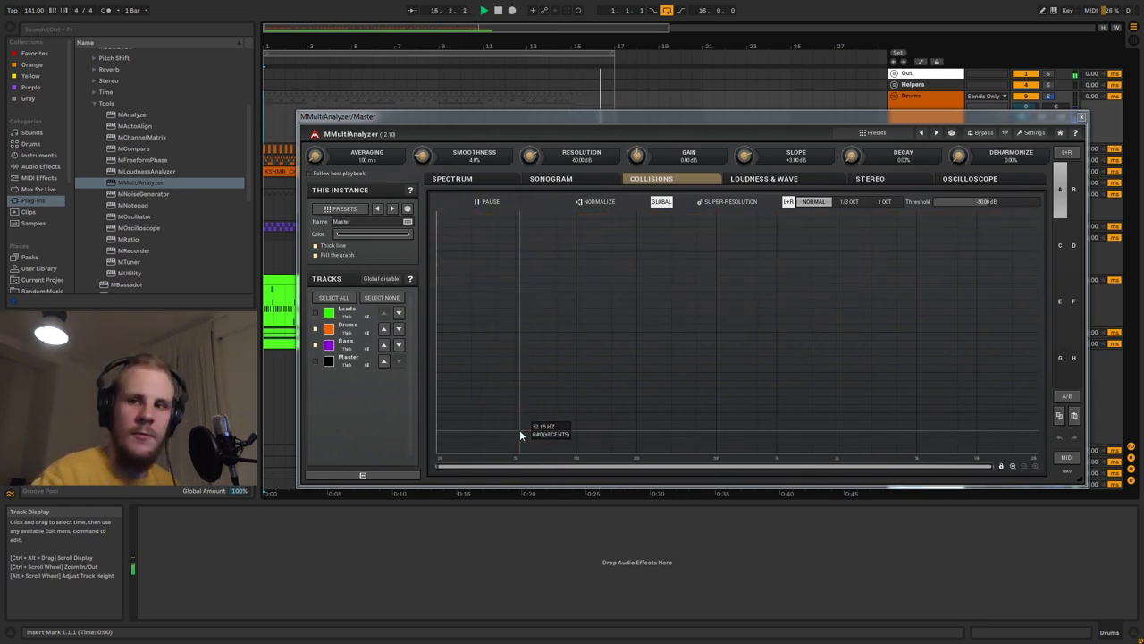
pyautogui.press('space')
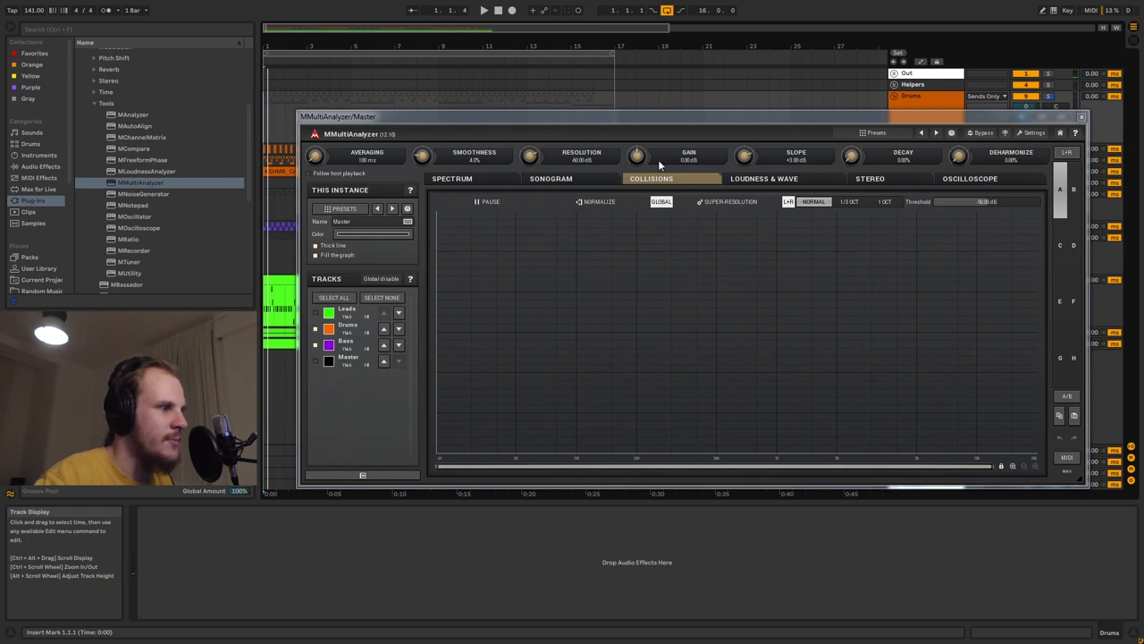
# - Fill the analyzer's Sonogram view during playback, then change to the Spectrum view
pyautogui.click(577, 181)
pyautogui.press('space')
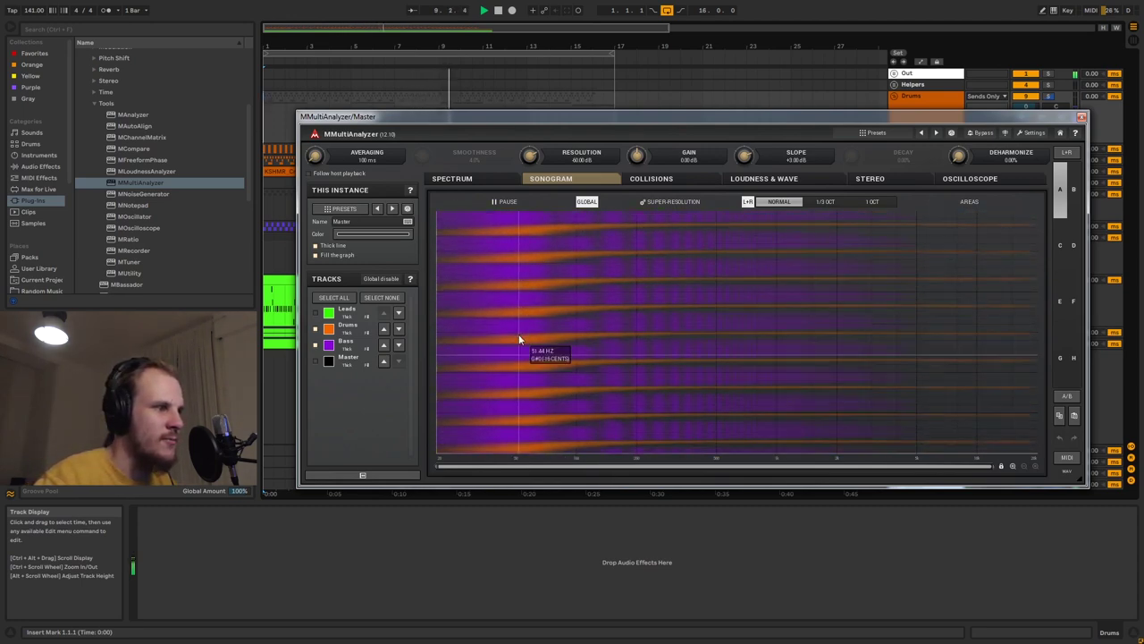
pyautogui.press('space')
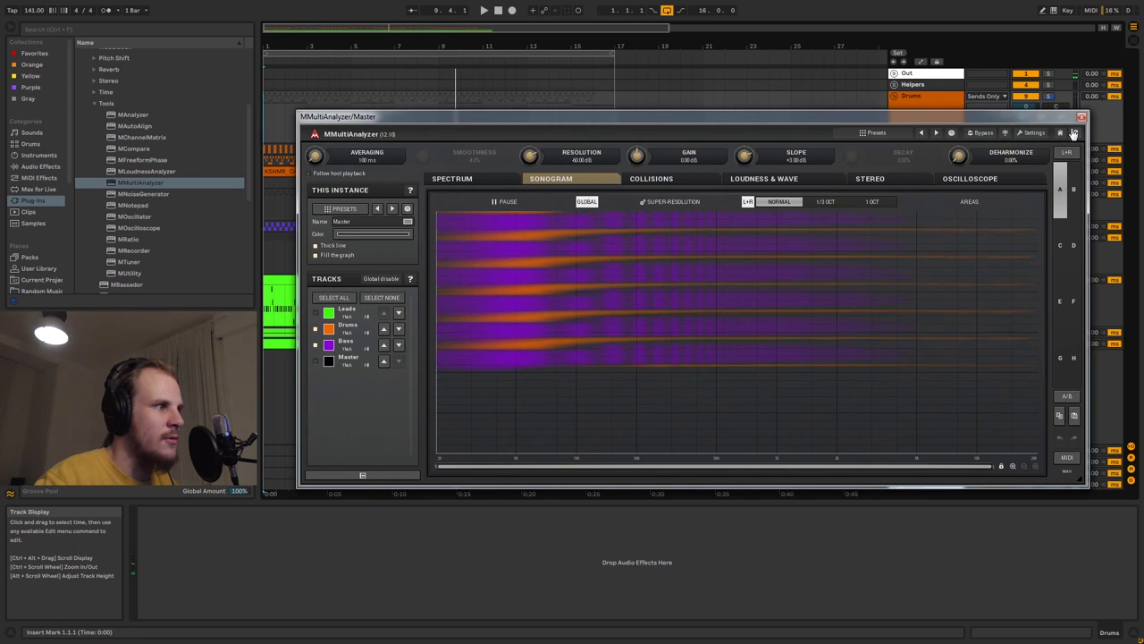
pyautogui.click(481, 178)
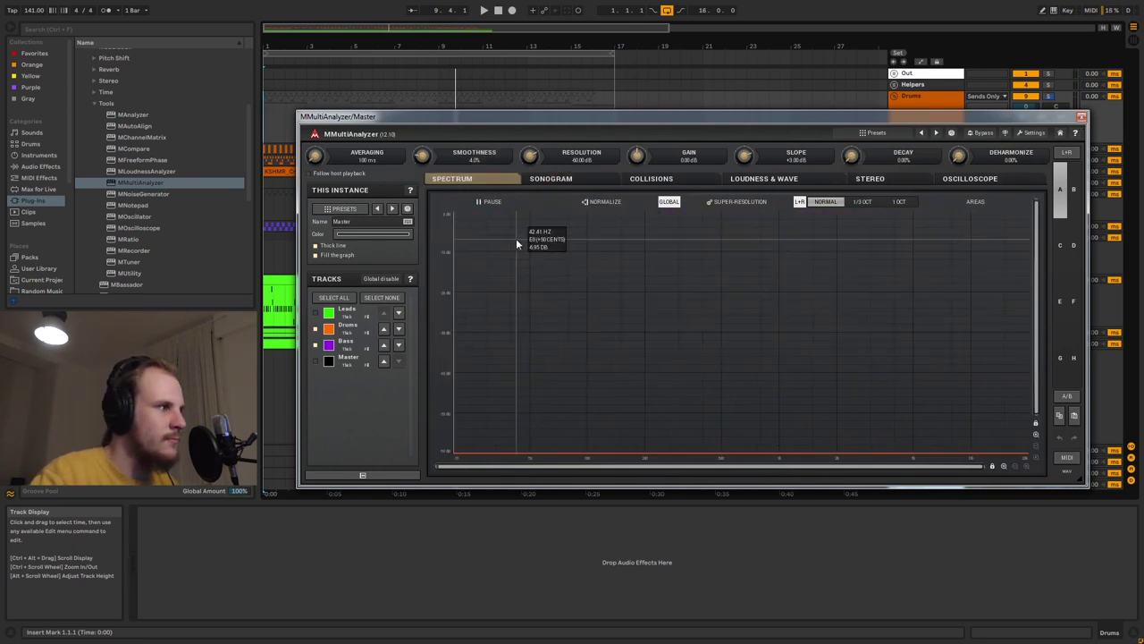
# - Play briefly to check the spectrum, then close MMultiAnalyzer
pyautogui.press('space')
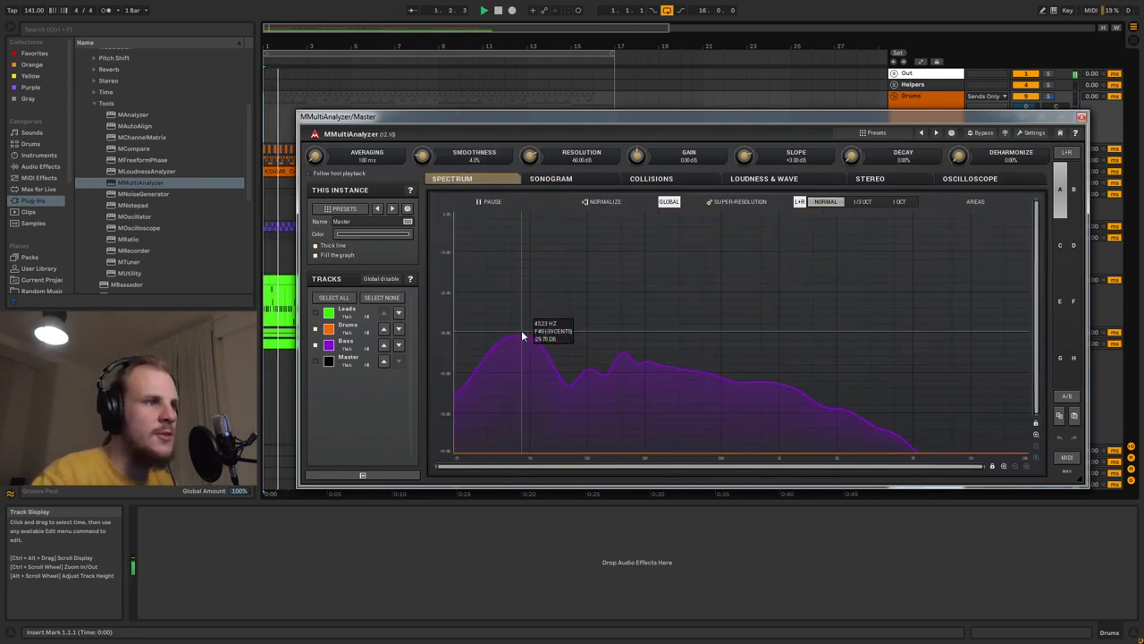
pyautogui.press('space')
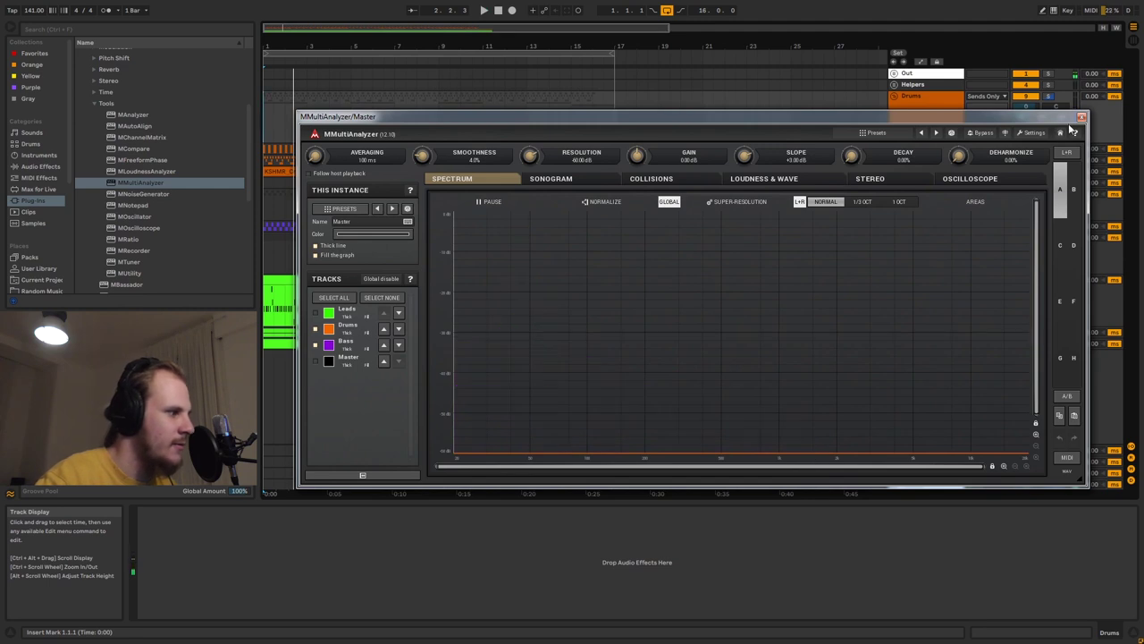
pyautogui.click(1081, 117)
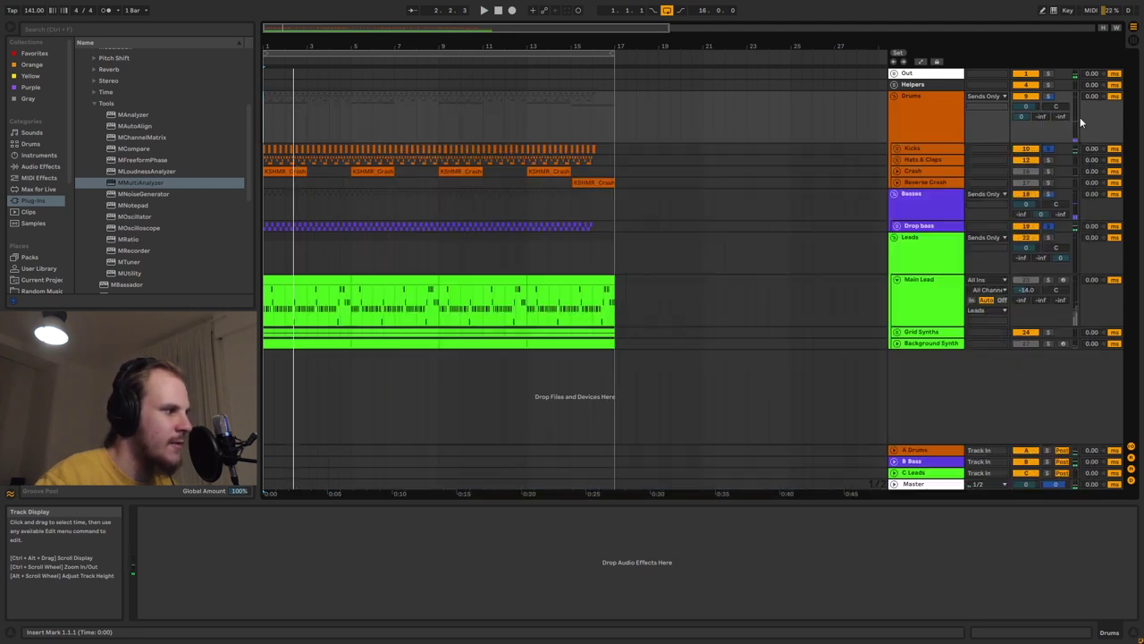
# - Open the Drop bass track's LFOTool window to review its ducking curve, then close it
pyautogui.click(928, 227)
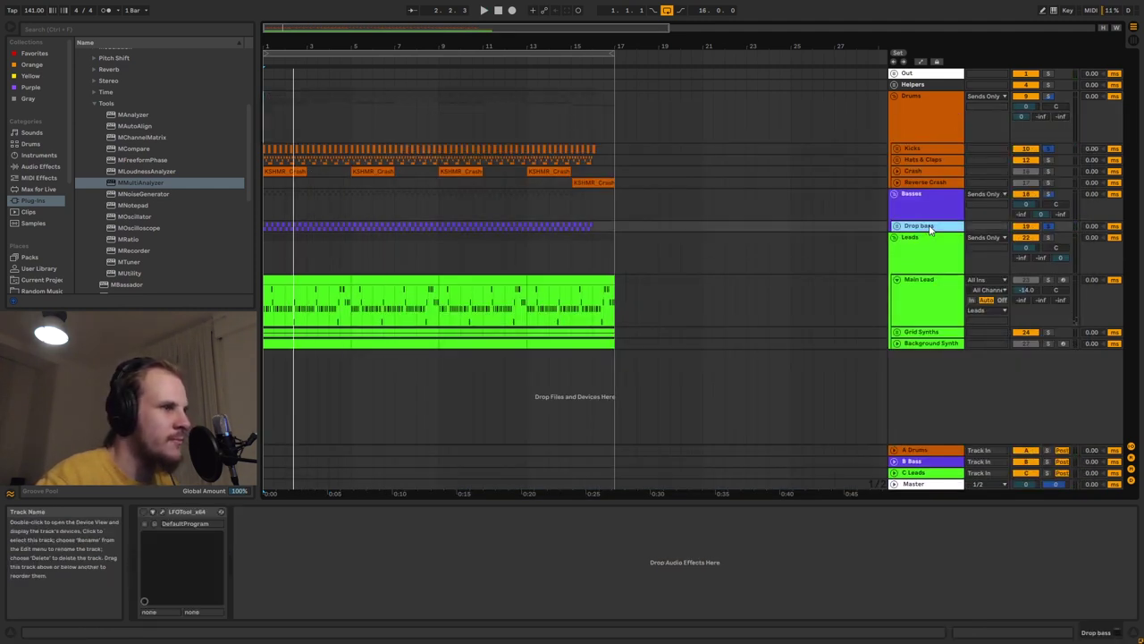
pyautogui.click(163, 512)
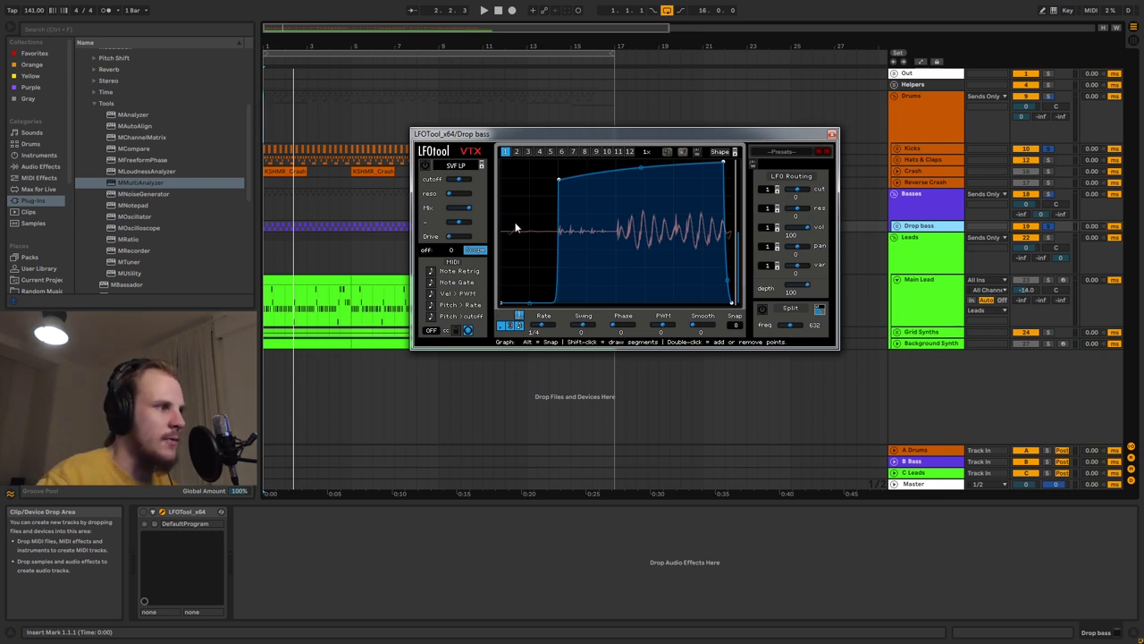
pyautogui.click(832, 135)
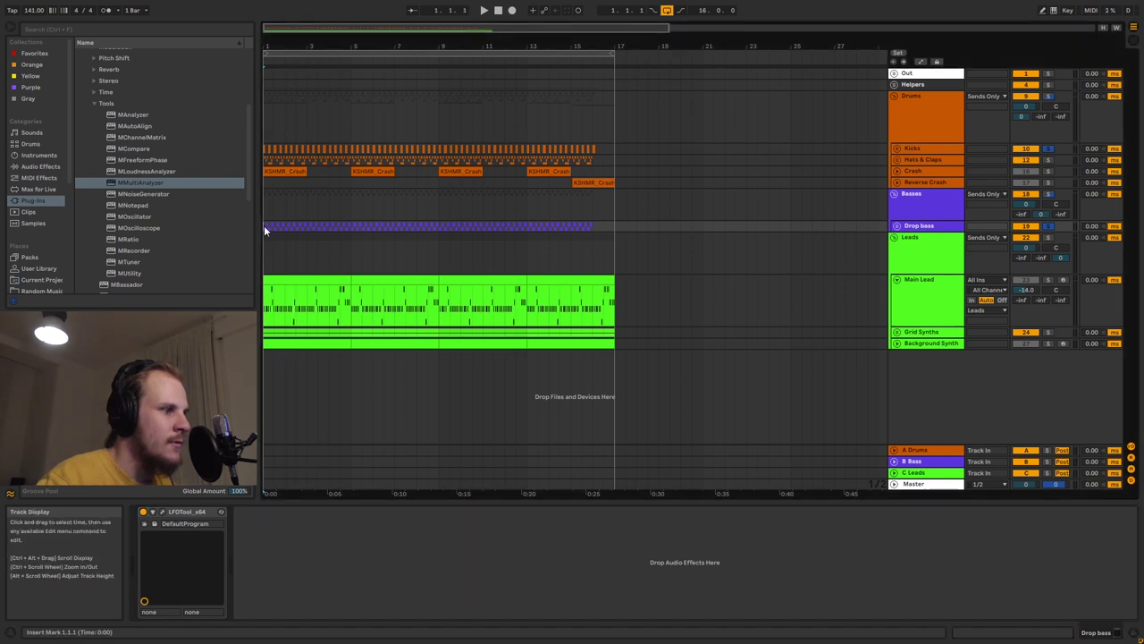
# - Start the song and view the Master analyzer's Collisions display, then close it
pyautogui.click(916, 485)
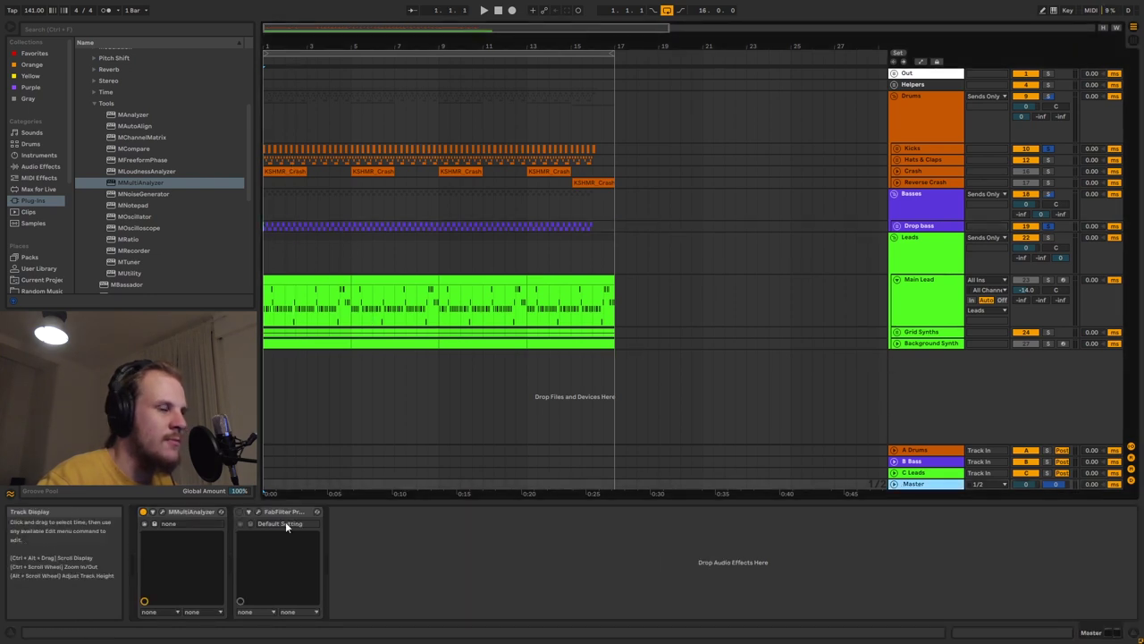
pyautogui.press('space')
pyautogui.click(163, 512)
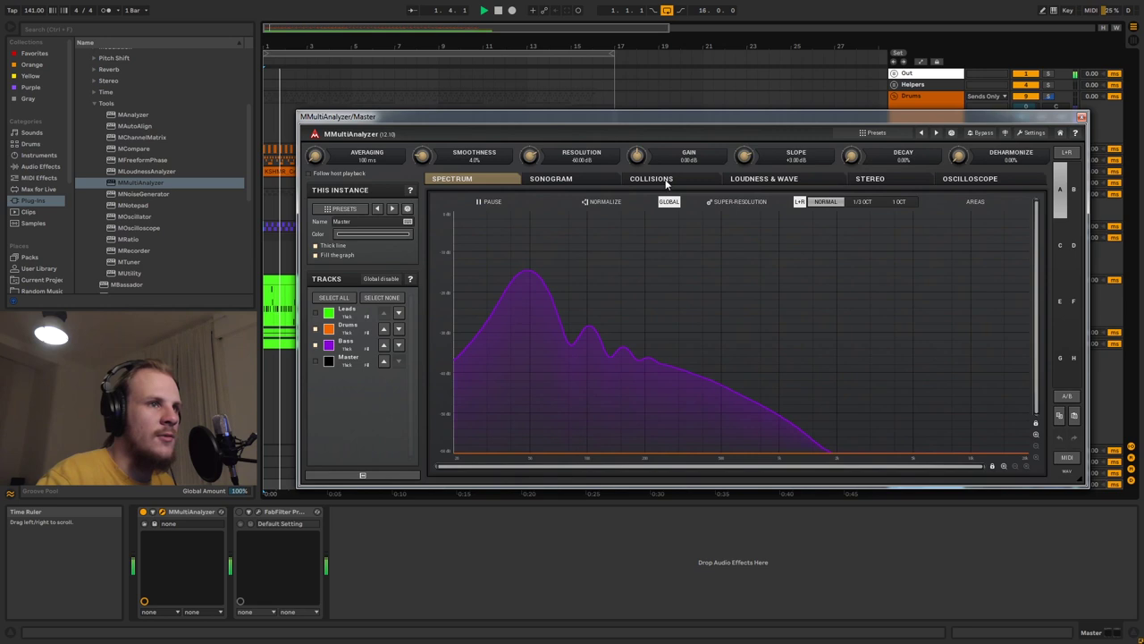
pyautogui.click(660, 179)
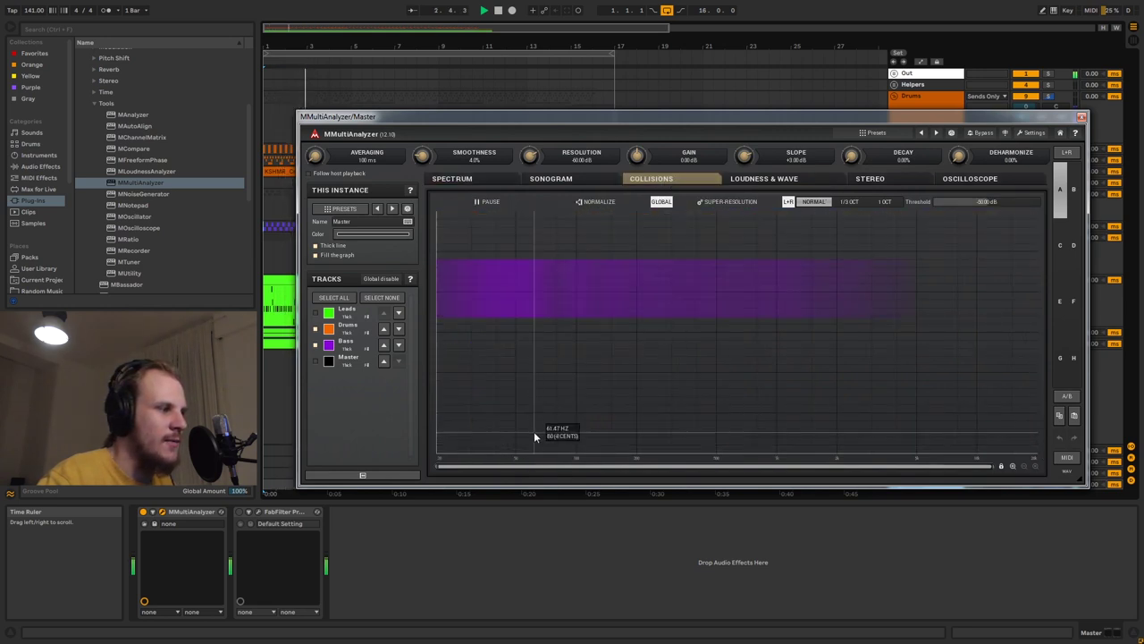
pyautogui.click(1082, 118)
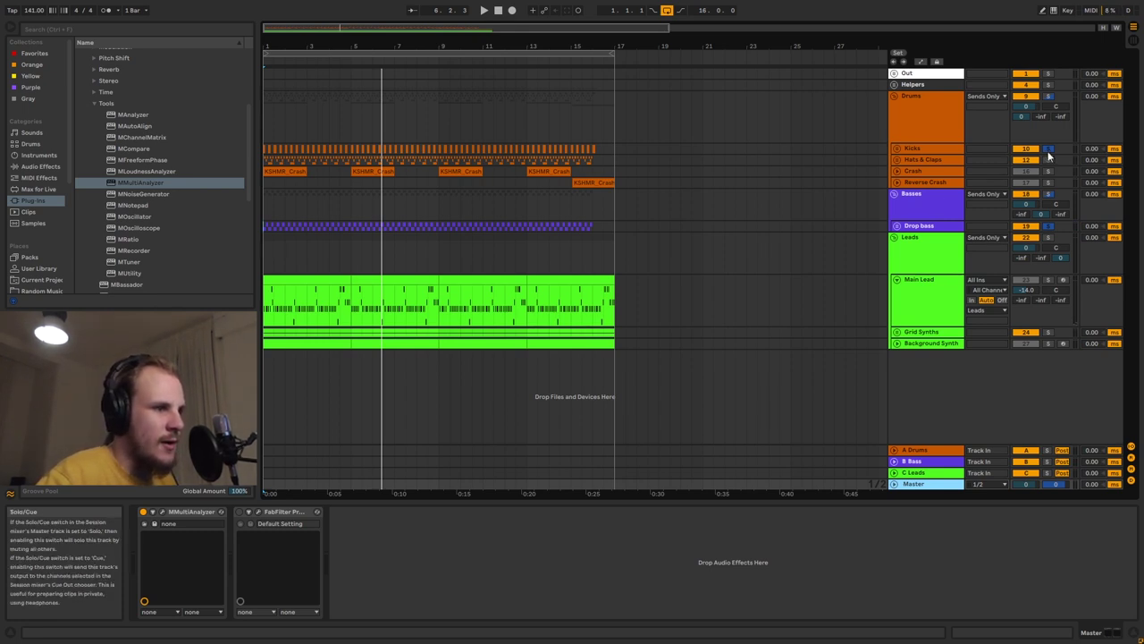
# - Fold the Main Lead track, then reopen the Master's MMultiAnalyzer on the Sonogram view
pyautogui.click(916, 207)
pyautogui.click(898, 281)
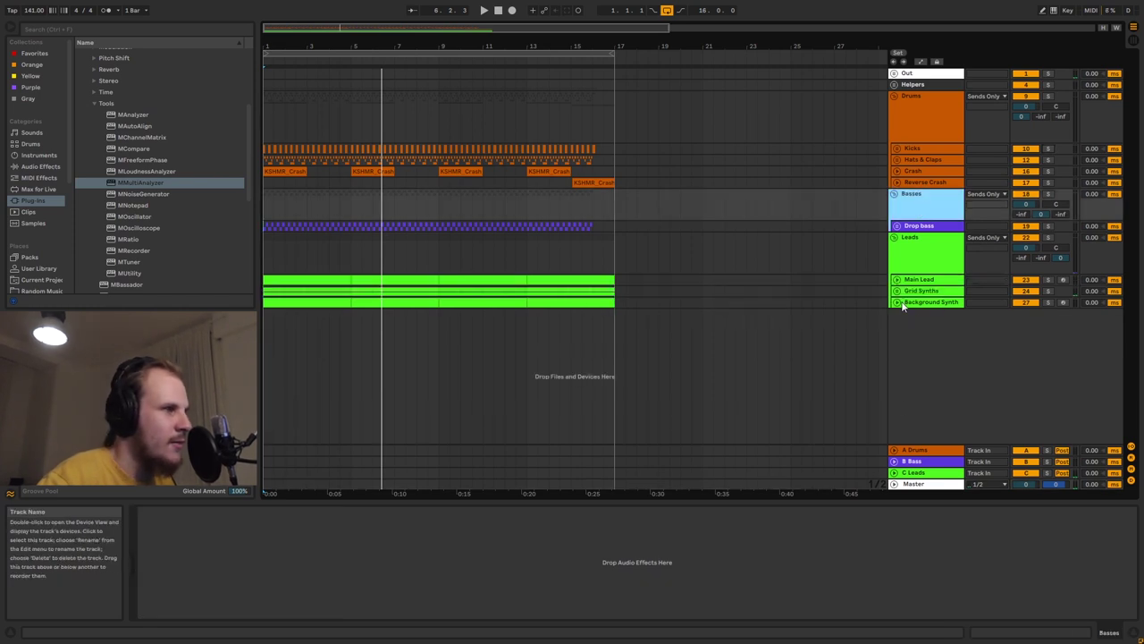
pyautogui.click(921, 485)
pyautogui.click(921, 254)
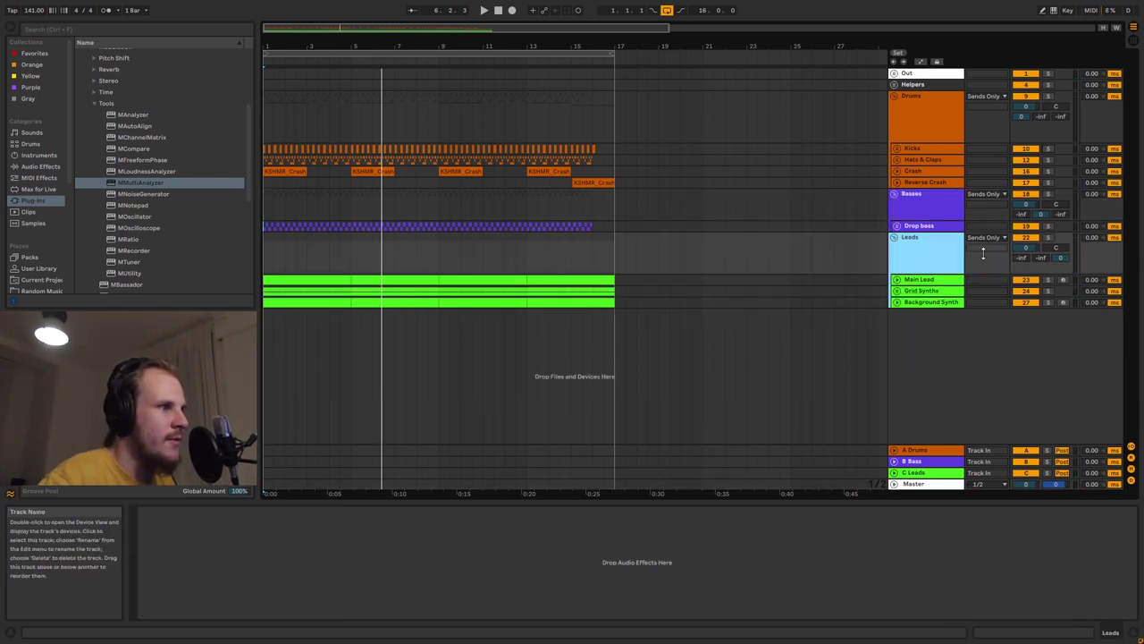
pyautogui.click(914, 484)
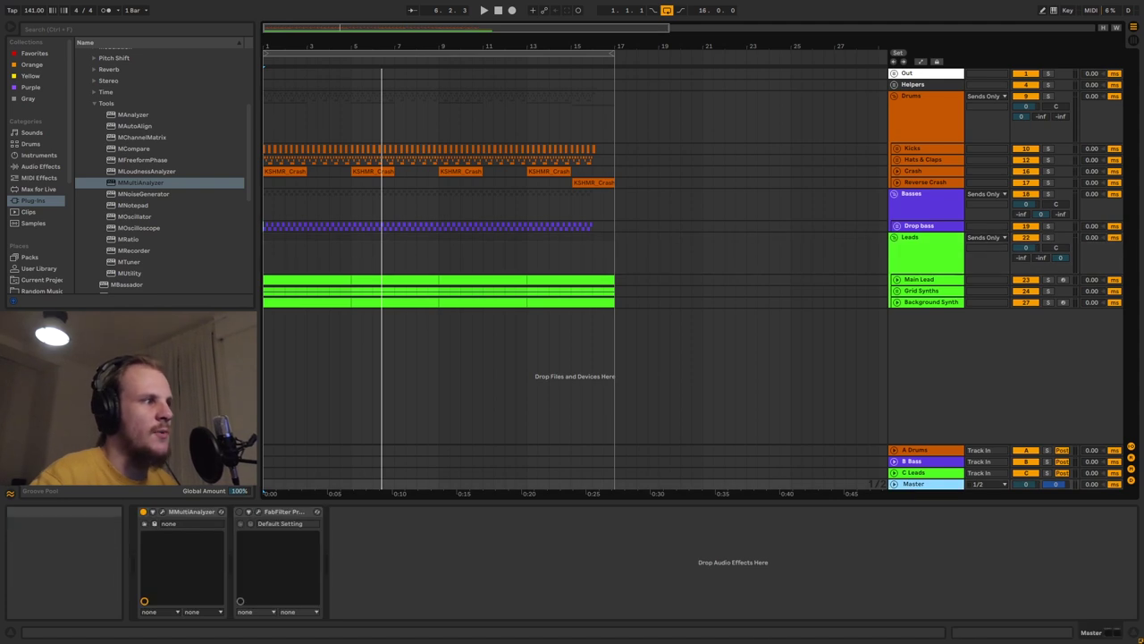
pyautogui.click(162, 512)
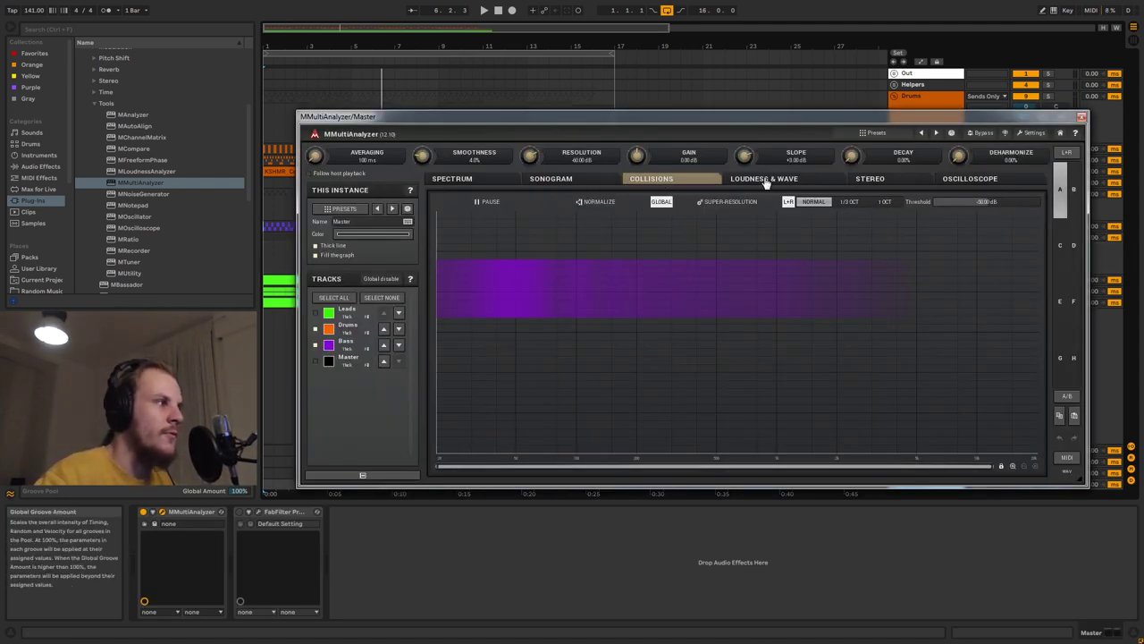
pyautogui.click(564, 178)
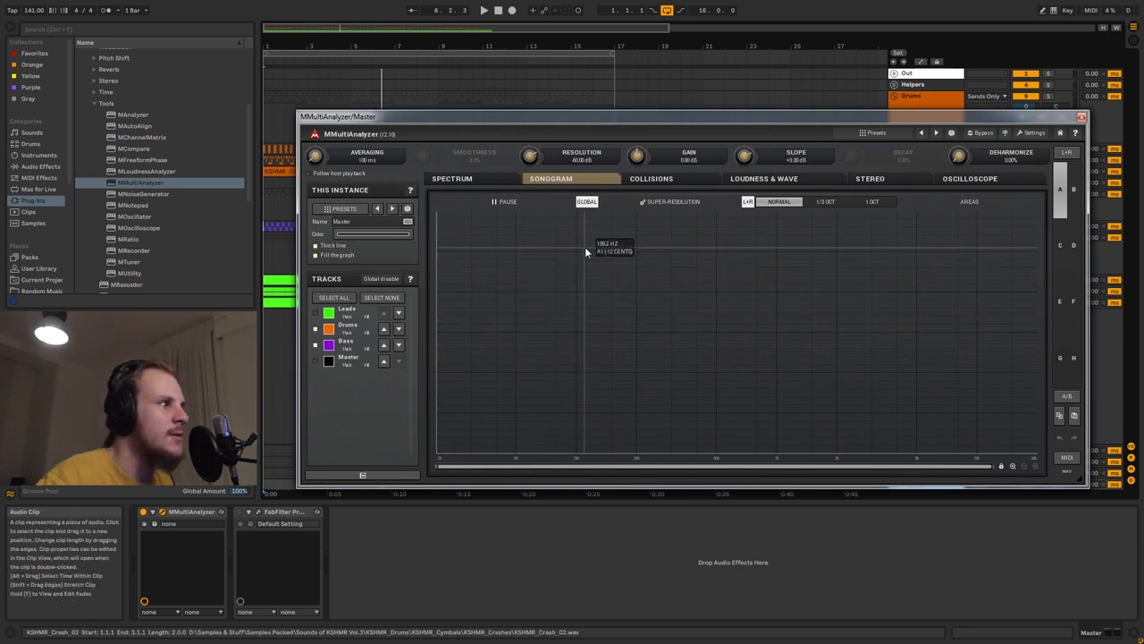
# - Put the analyzer on the Spectrum view with the Leads track shown
pyautogui.moveTo(495, 123); pyautogui.dragTo(434, 102)
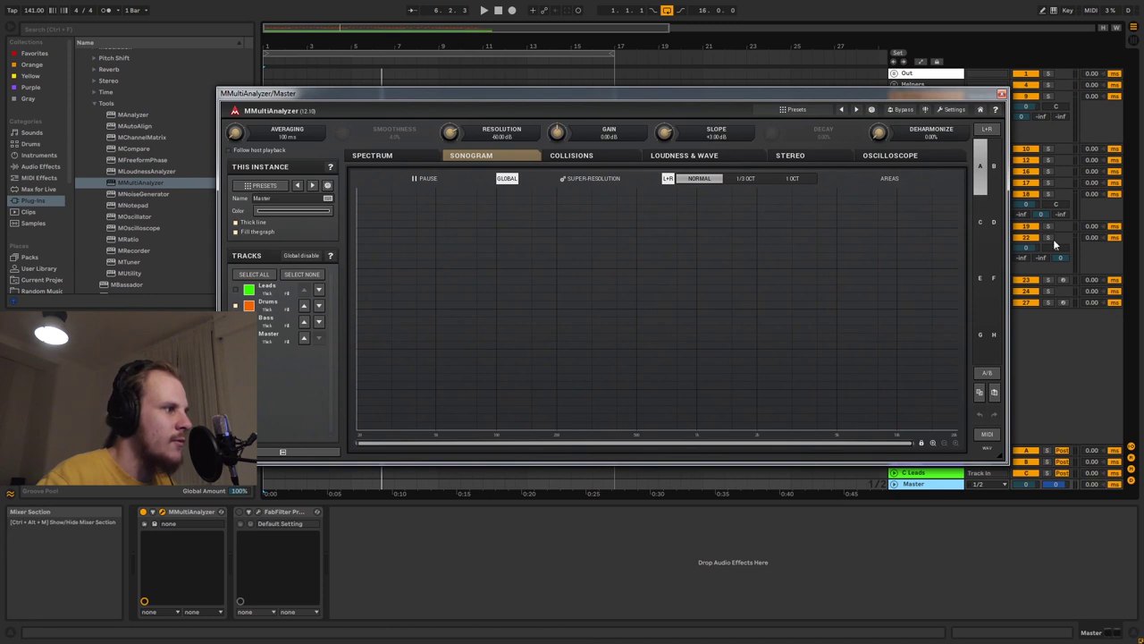
pyautogui.moveTo(471, 93); pyautogui.dragTo(531, 93)
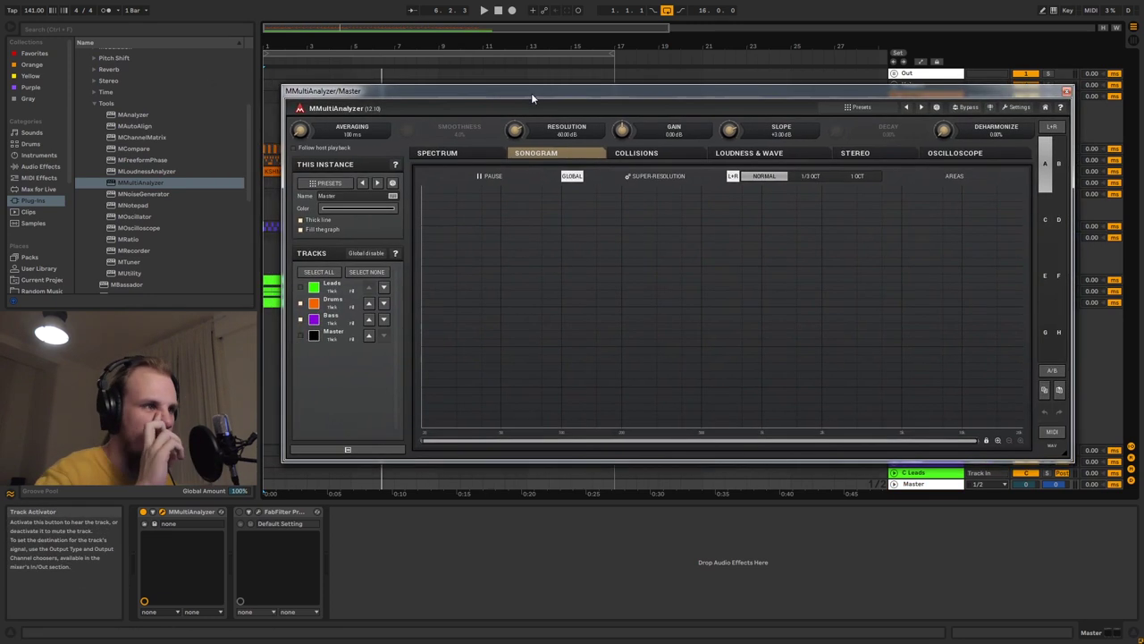
pyautogui.click(461, 149)
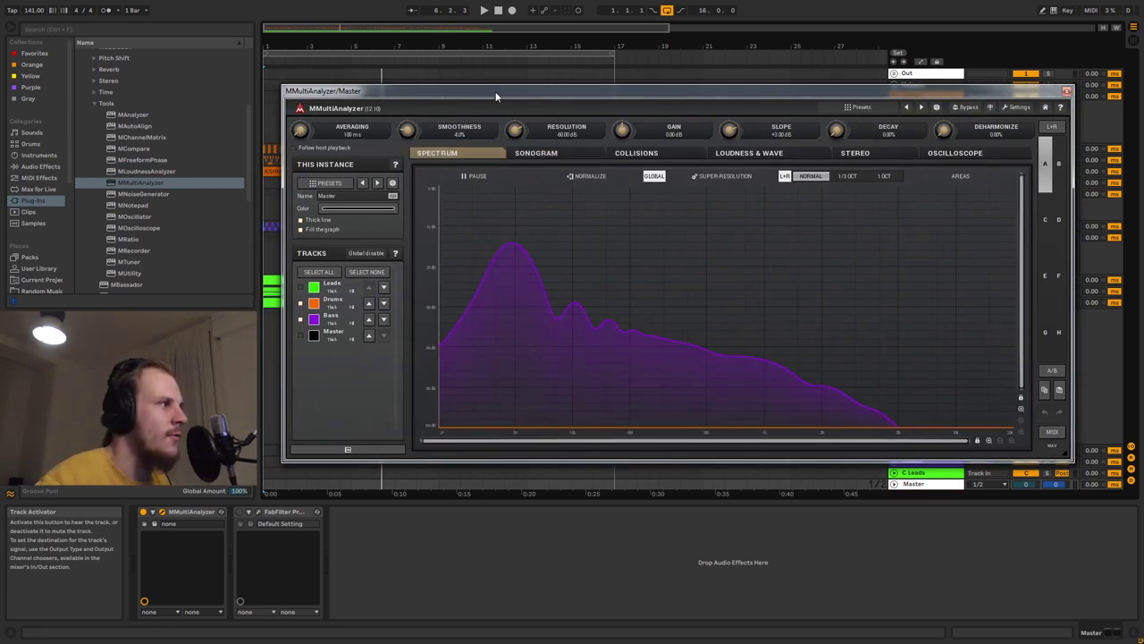
pyautogui.click(301, 289)
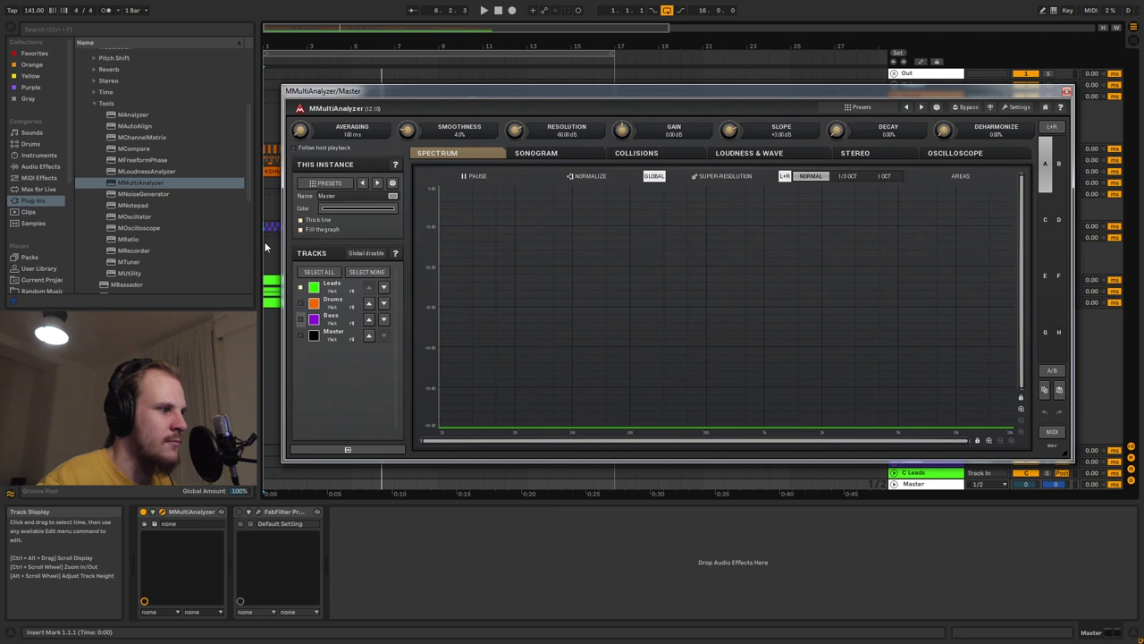
# - Select the Leads track and play the song to feed the analyzer, then close it
pyautogui.click(265, 241)
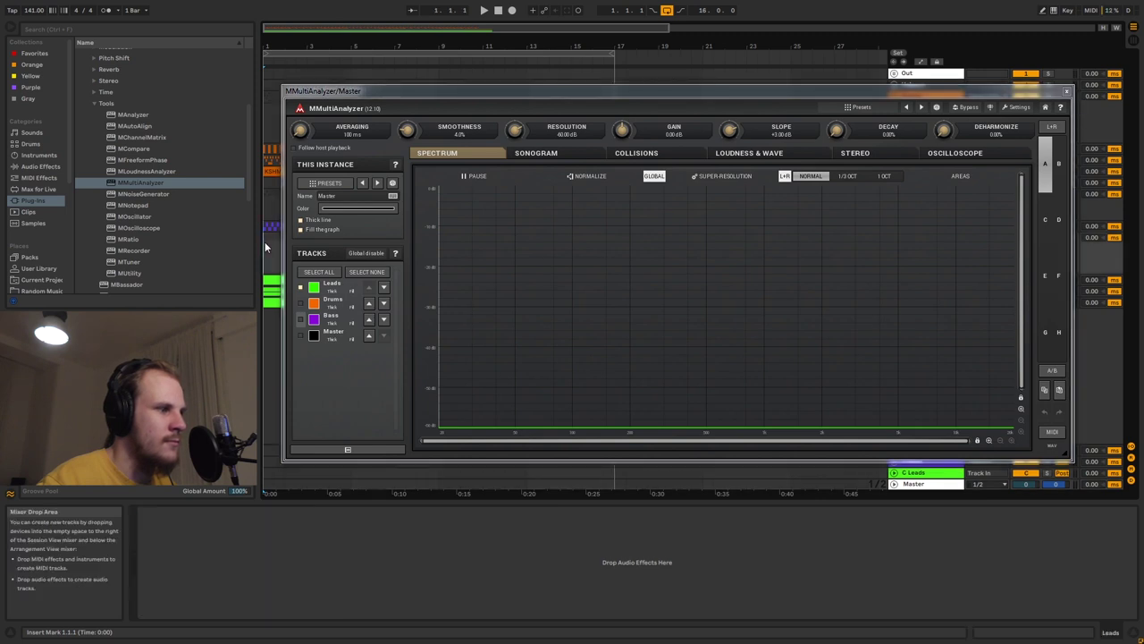
pyautogui.press('space')
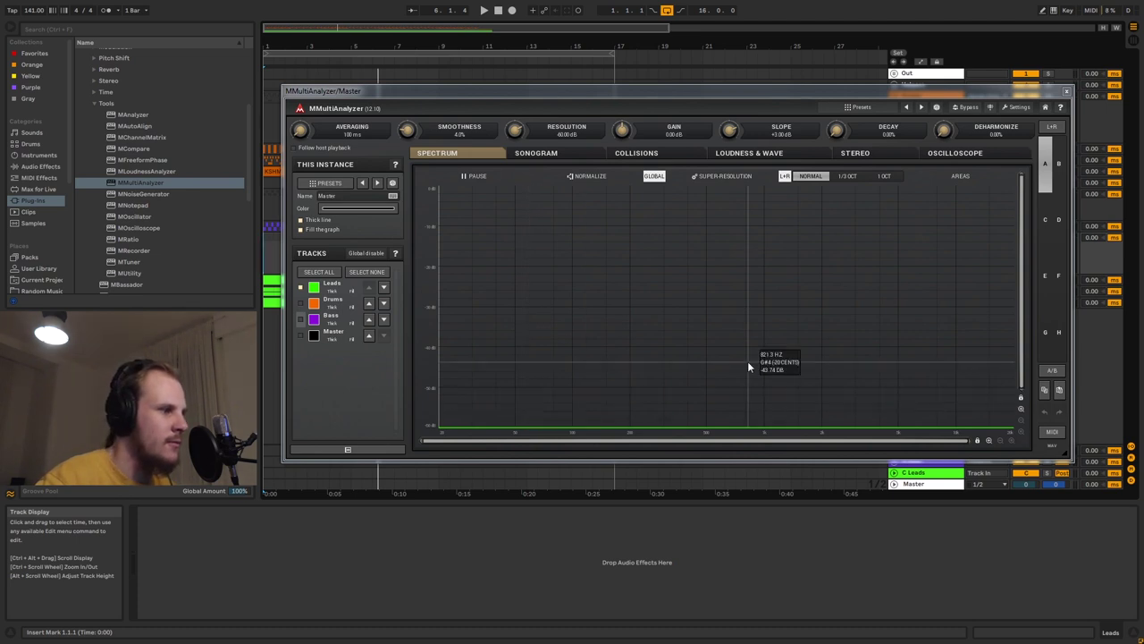
pyautogui.moveTo(966, 93); pyautogui.dragTo(912, 98)
pyautogui.press('space')
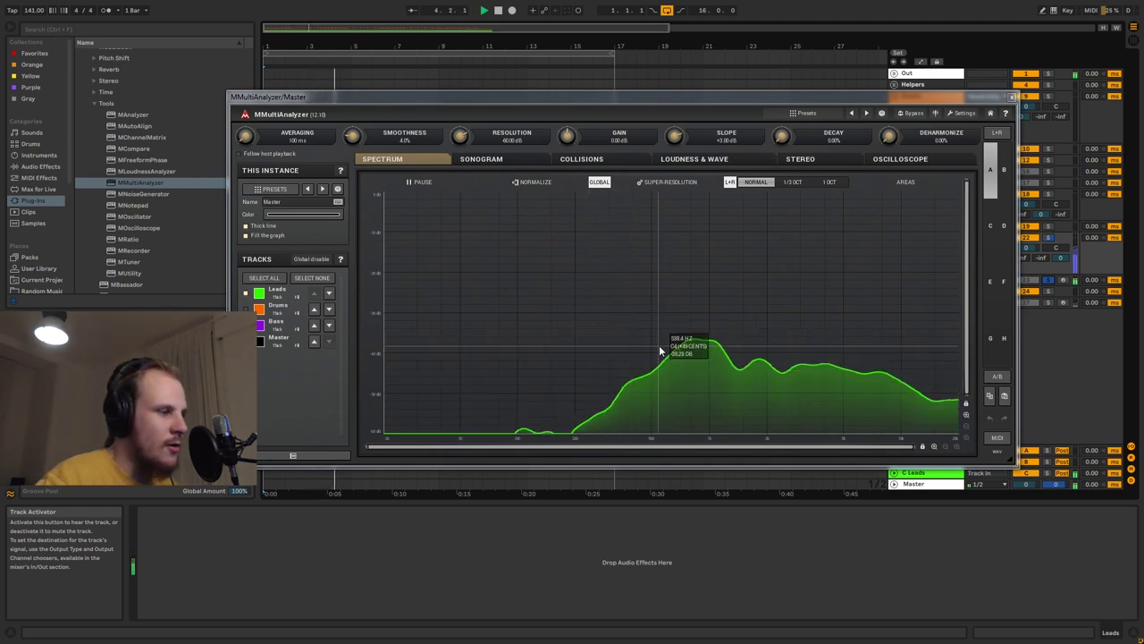
pyautogui.click(1011, 96)
# - Unfold Main Lead and insert EQ Eight after its Reverb, cutting lows below about 213 Hz
pyautogui.click(915, 280)
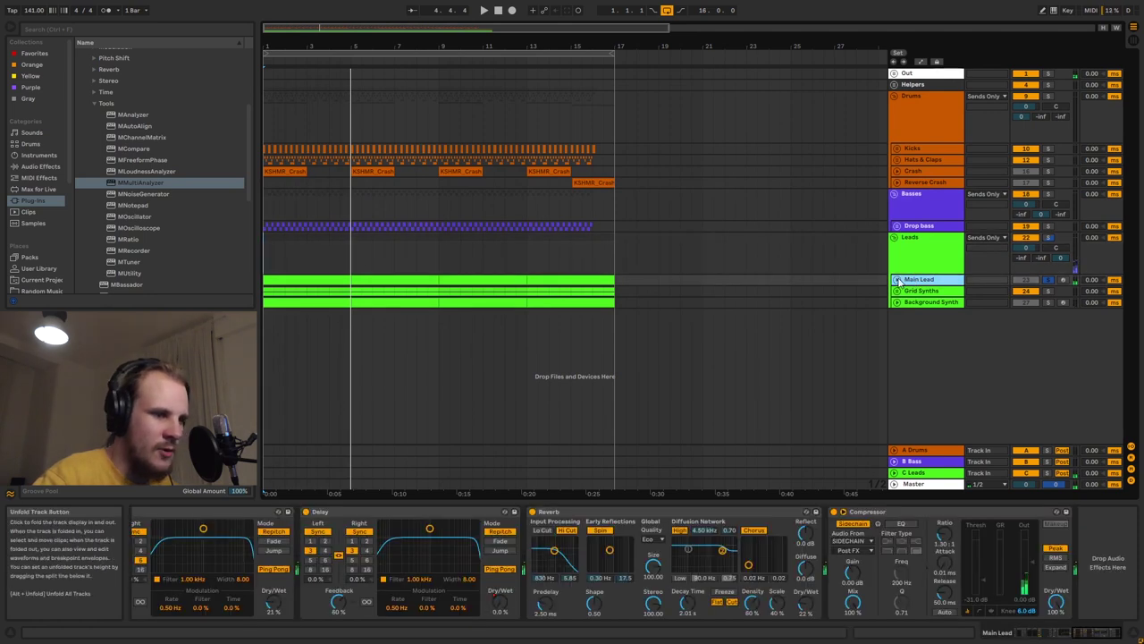
pyautogui.click(898, 280)
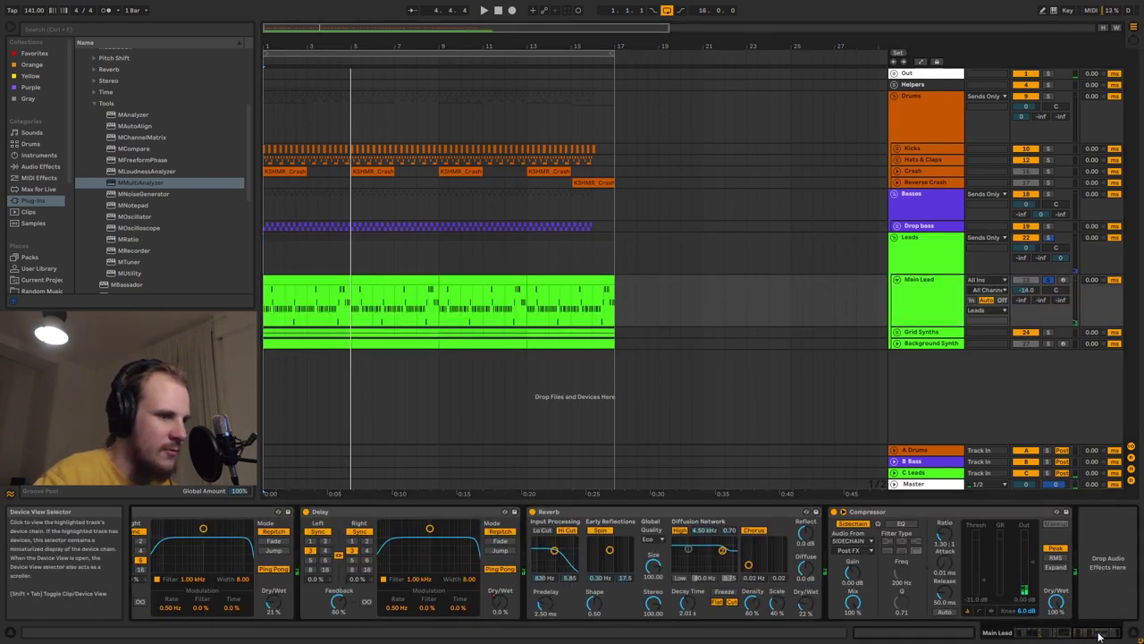
pyautogui.moveTo(1100, 634); pyautogui.dragTo(1069, 633)
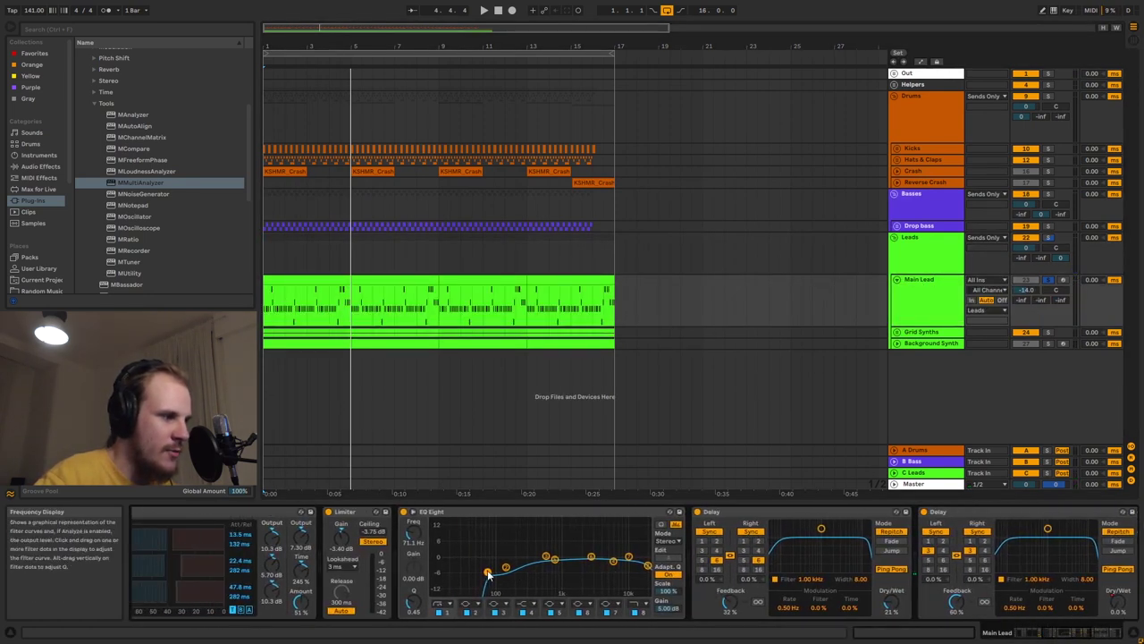
pyautogui.moveTo(1063, 635)
pyautogui.mouseDown()
pyautogui.moveTo(1081, 633)
pyautogui.moveTo(1064, 633)
pyautogui.mouseUp()
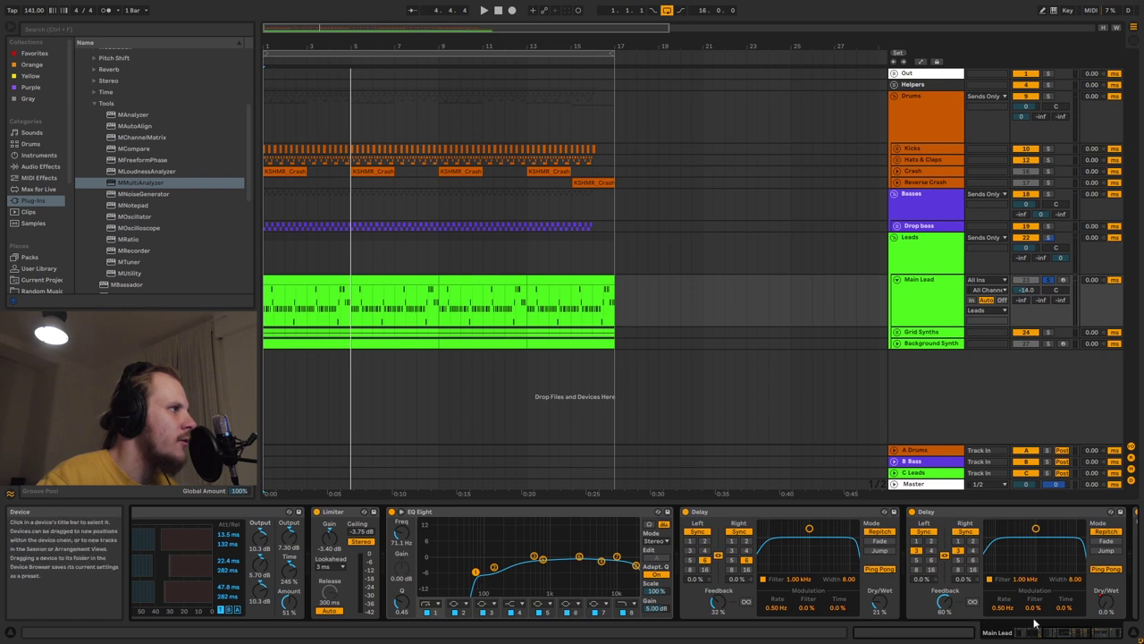
pyautogui.moveTo(1057, 635); pyautogui.dragTo(1087, 637)
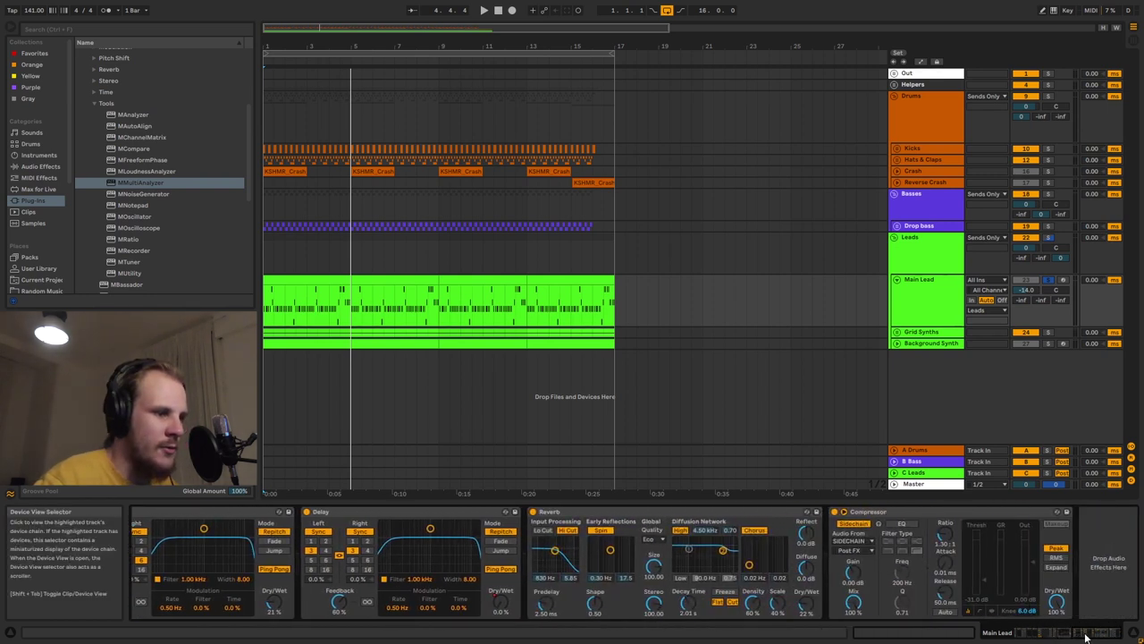
pyautogui.click(46, 167)
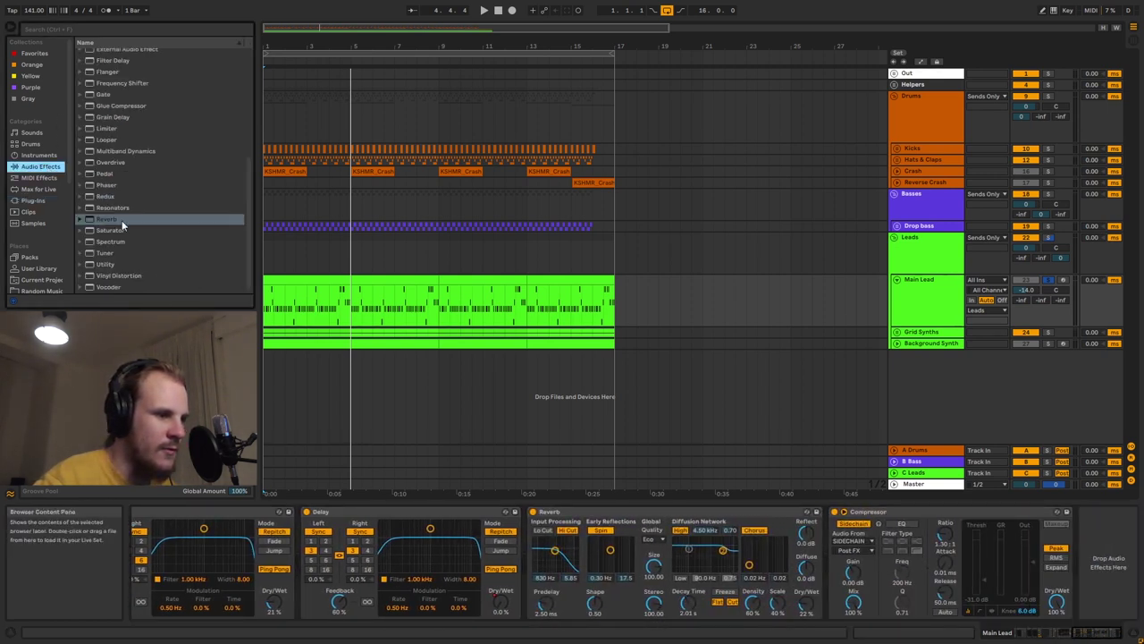
pyautogui.scroll(3, 122, 196)
pyautogui.moveTo(115, 112)
pyautogui.mouseDown()
pyautogui.moveTo(621, 463)
pyautogui.moveTo(802, 559)
pyautogui.moveTo(829, 559)
pyautogui.mouseUp()
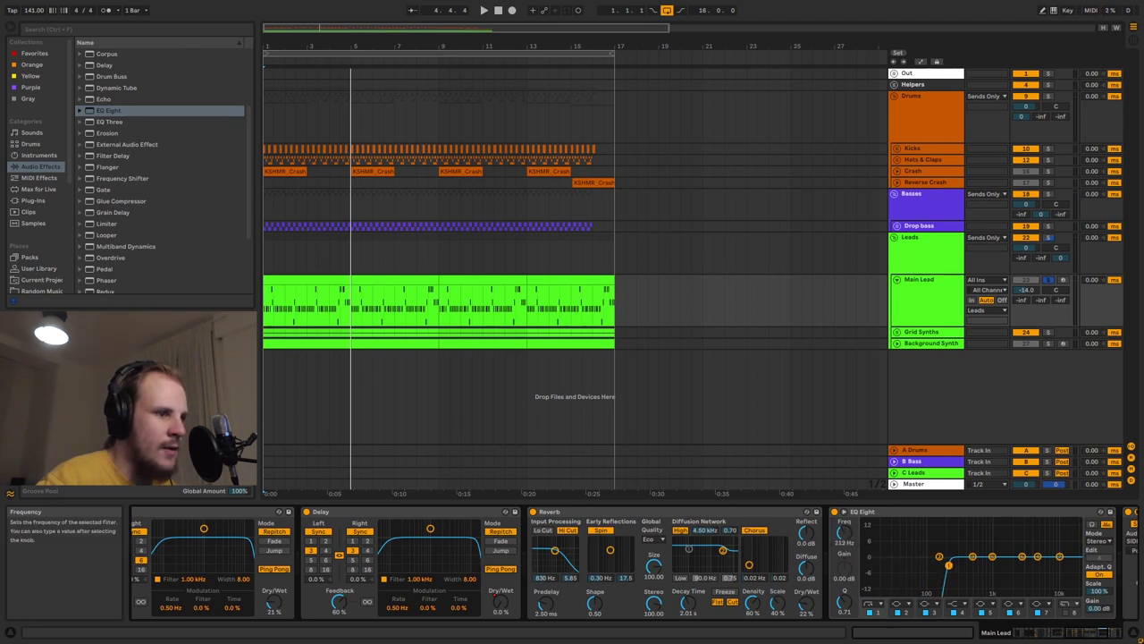
# - Play to hear the filtered lead, then select Master and open its analyzer
pyautogui.press('space')
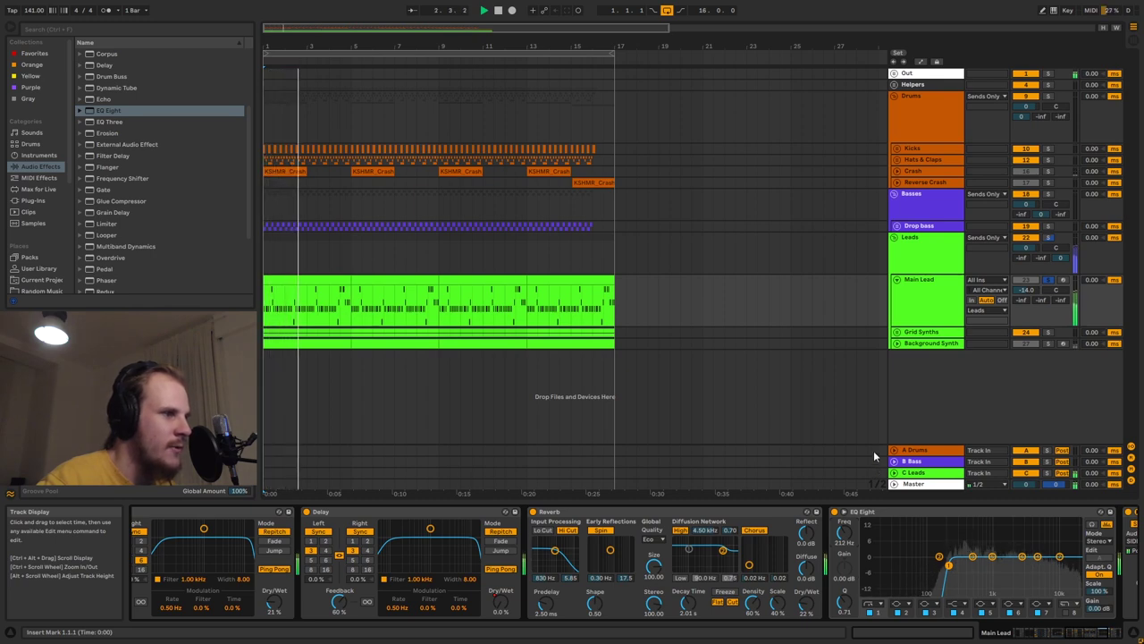
pyautogui.click(921, 483)
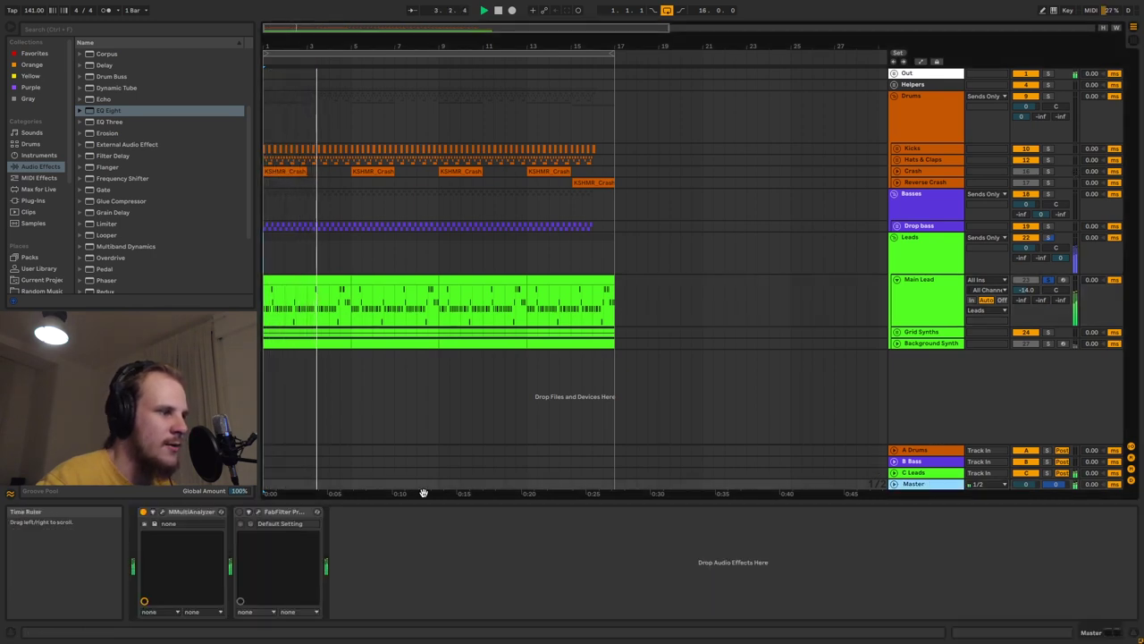
pyautogui.click(162, 512)
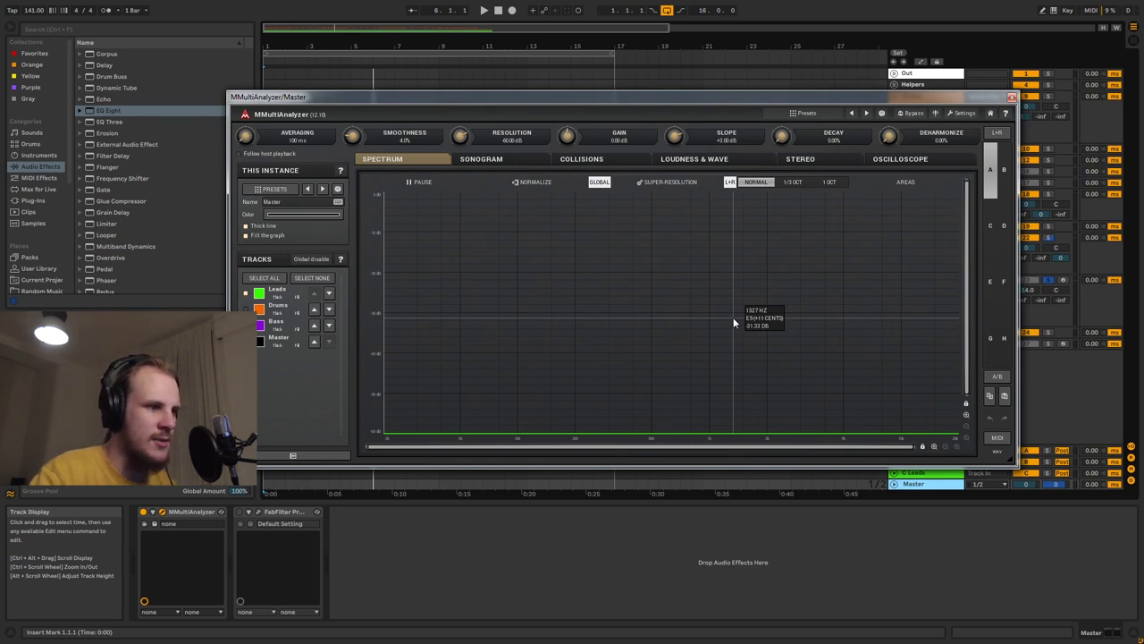
# - Switch the Master MMultiAnalyzer from its Spectrum display to the Stereo view
pyautogui.click(805, 160)
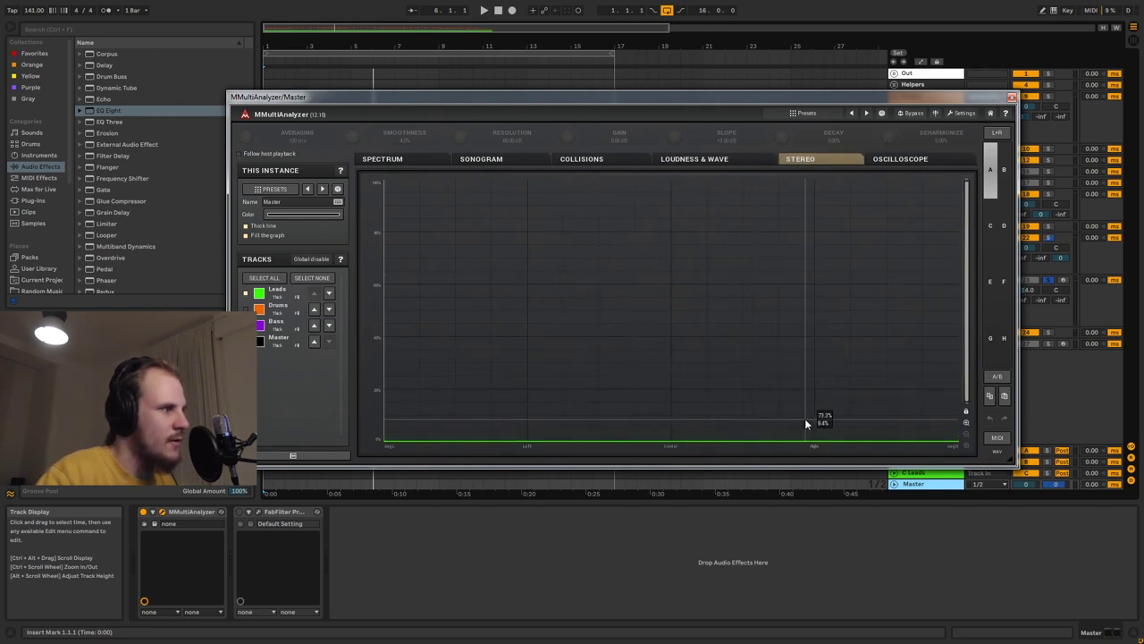
pyautogui.press('space')
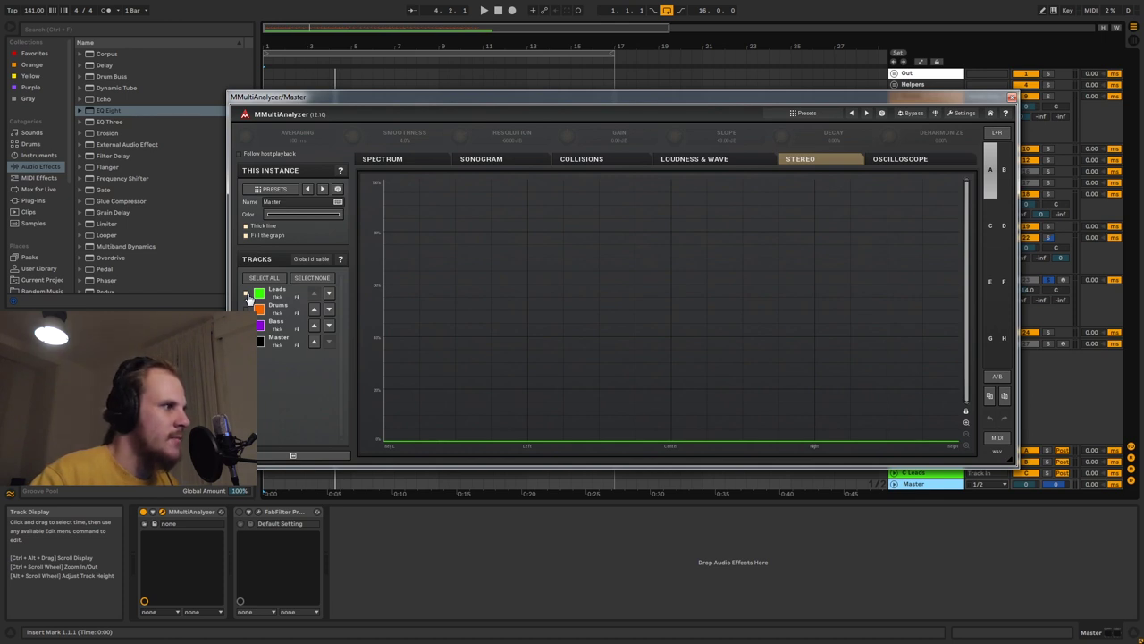
pyautogui.moveTo(634, 98); pyautogui.dragTo(628, 158)
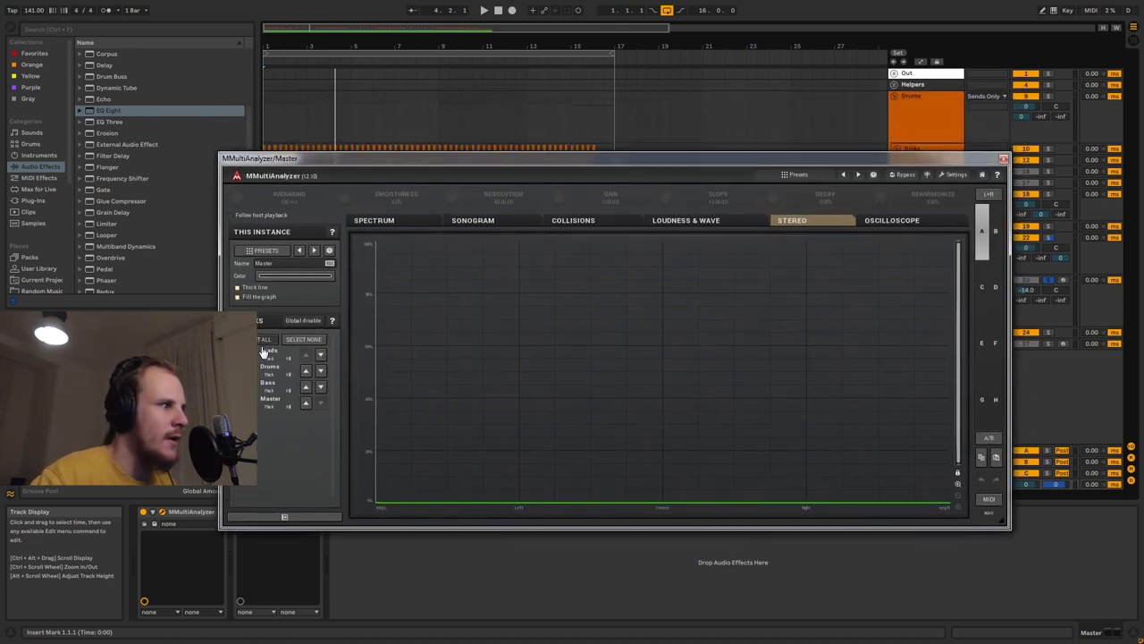